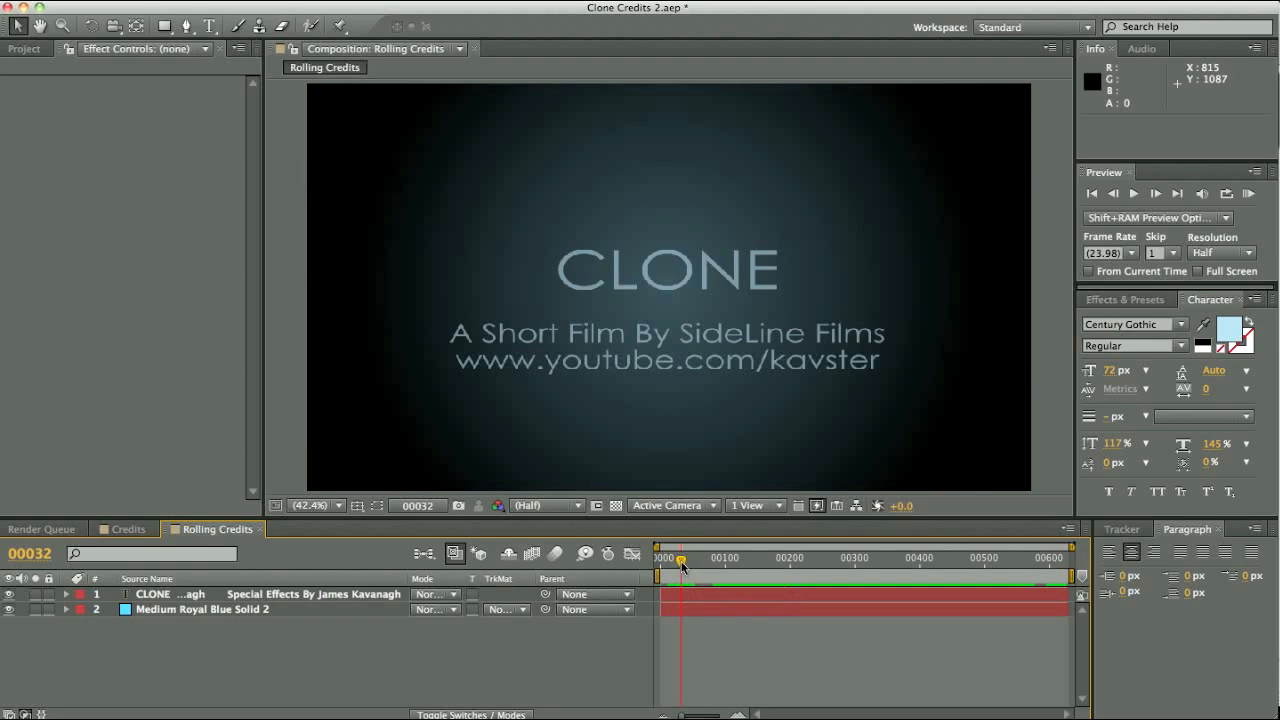
Preview the Rolling Credits composition from frame 00000, and return to its first frame.
left_click_drag(682, 567, 660, 562)
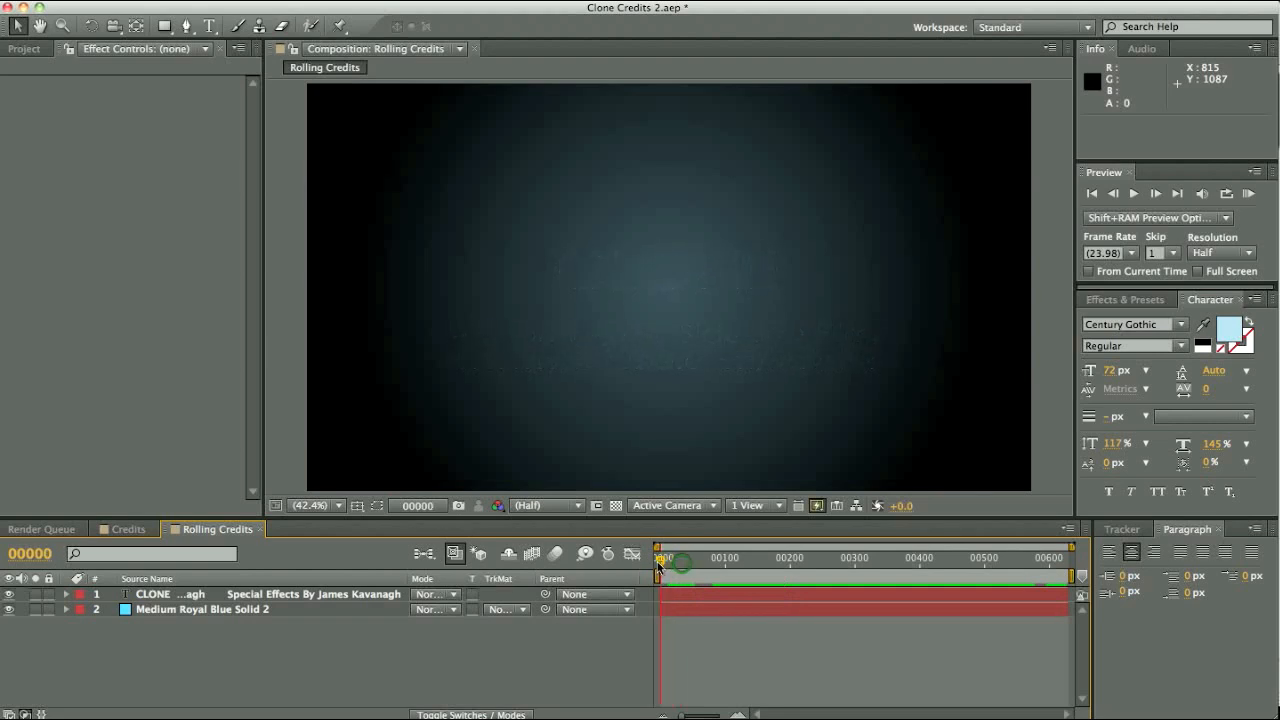
left_click(1250, 195)
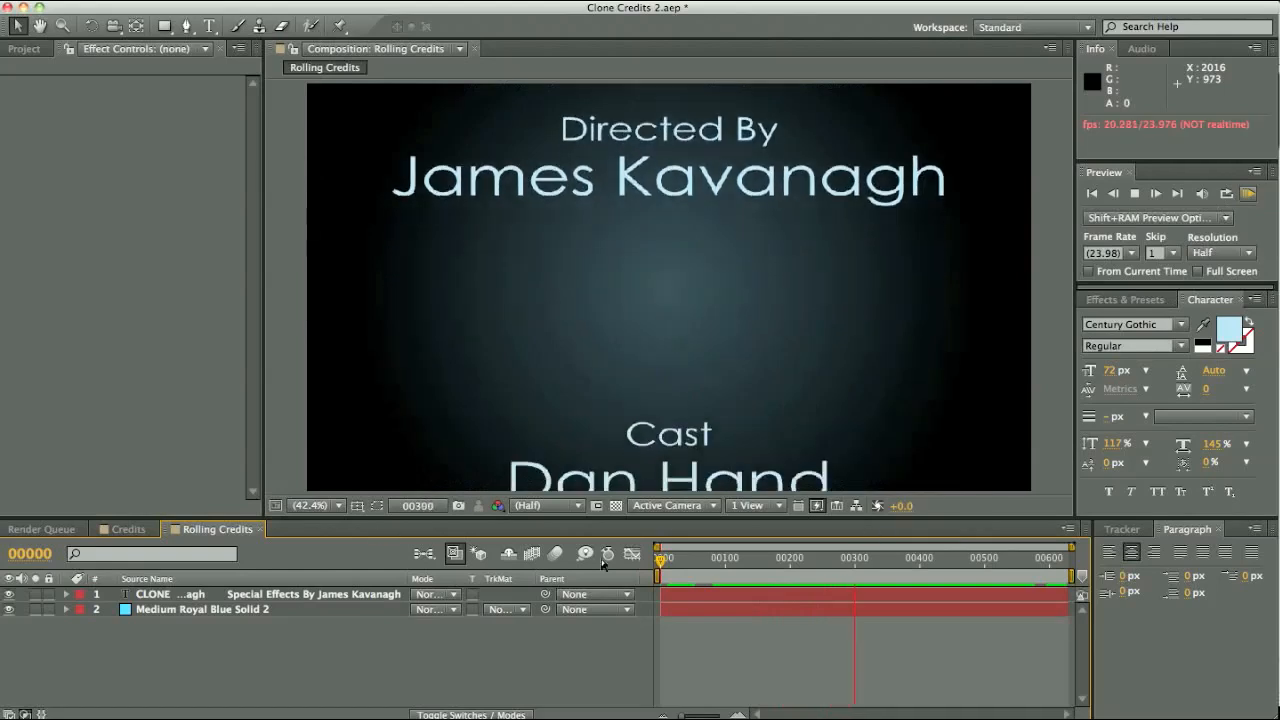
left_click_drag(871, 563, 657, 560)
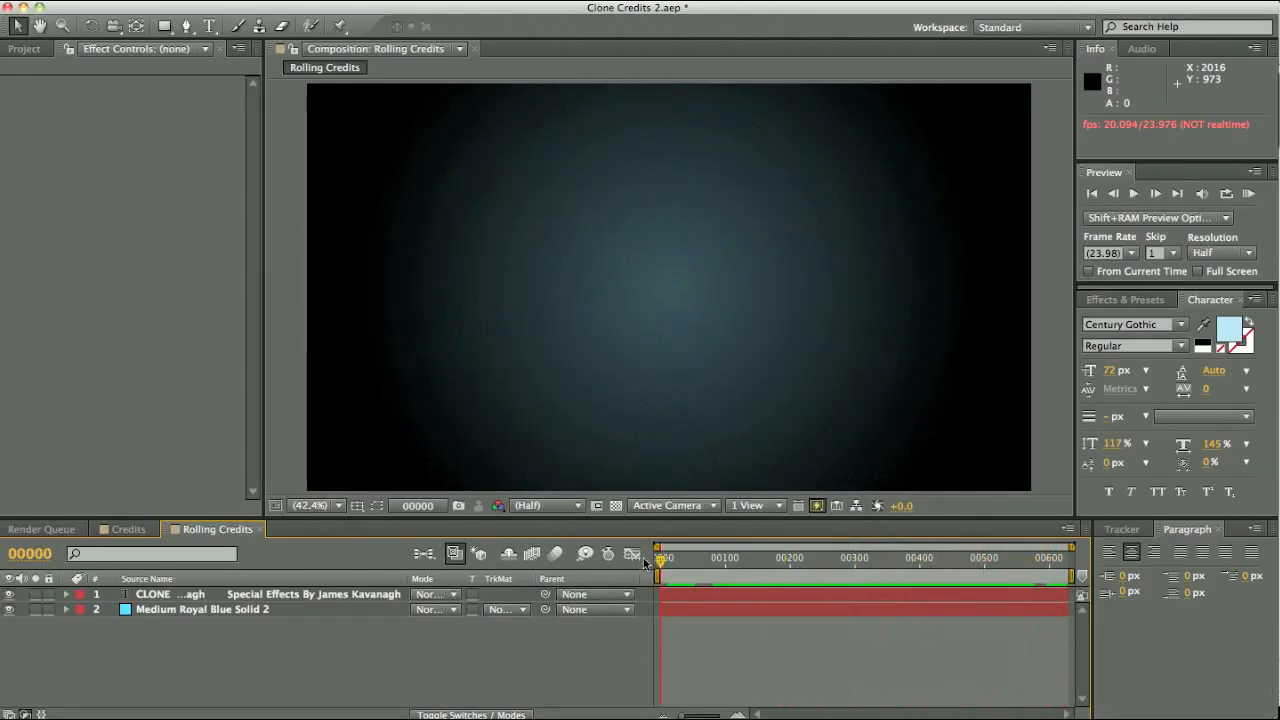
Preview the Credits composition from frame 00000 with a RAM preview, and stop the playback.
left_click(128, 529)
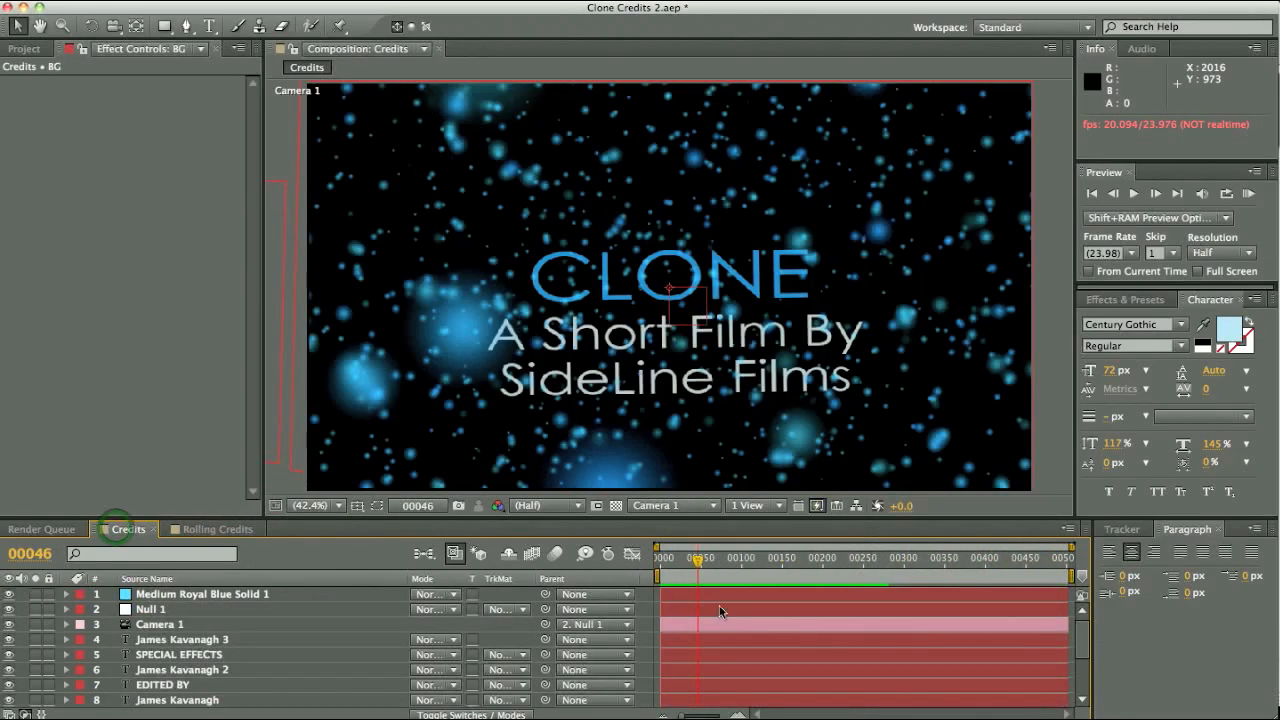
left_click_drag(698, 561, 655, 563)
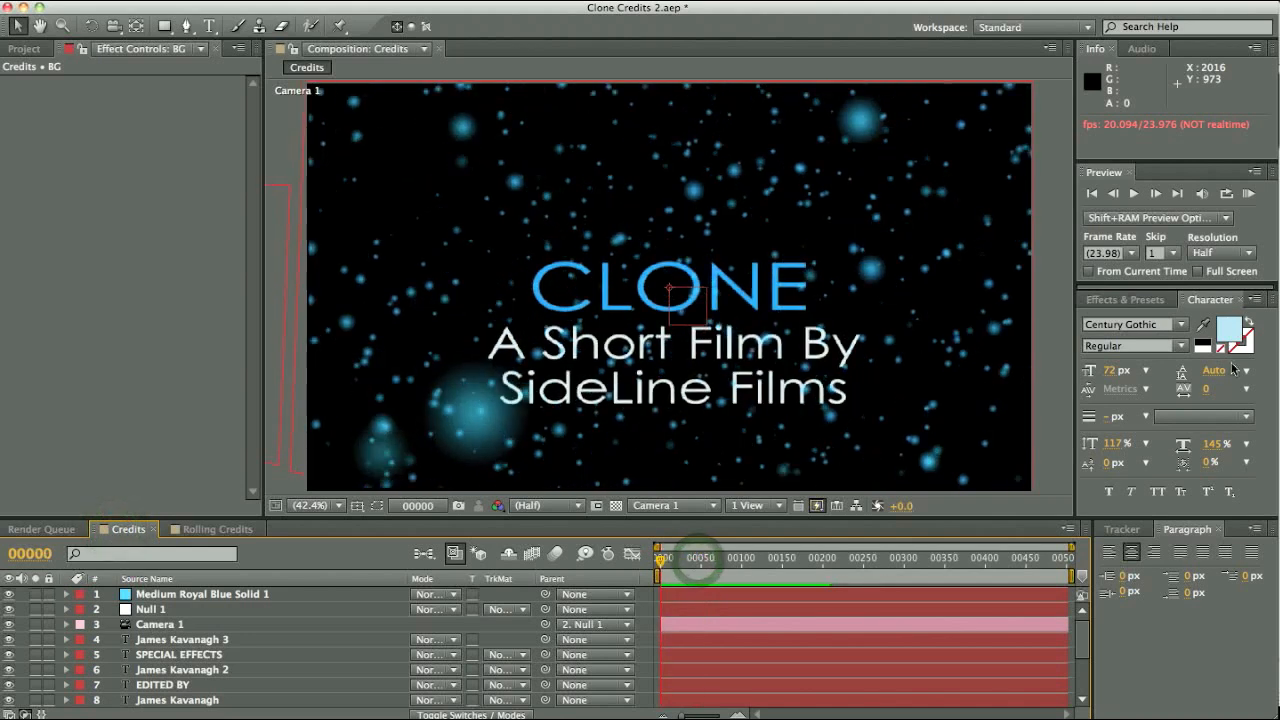
left_click(1249, 194, "shift")
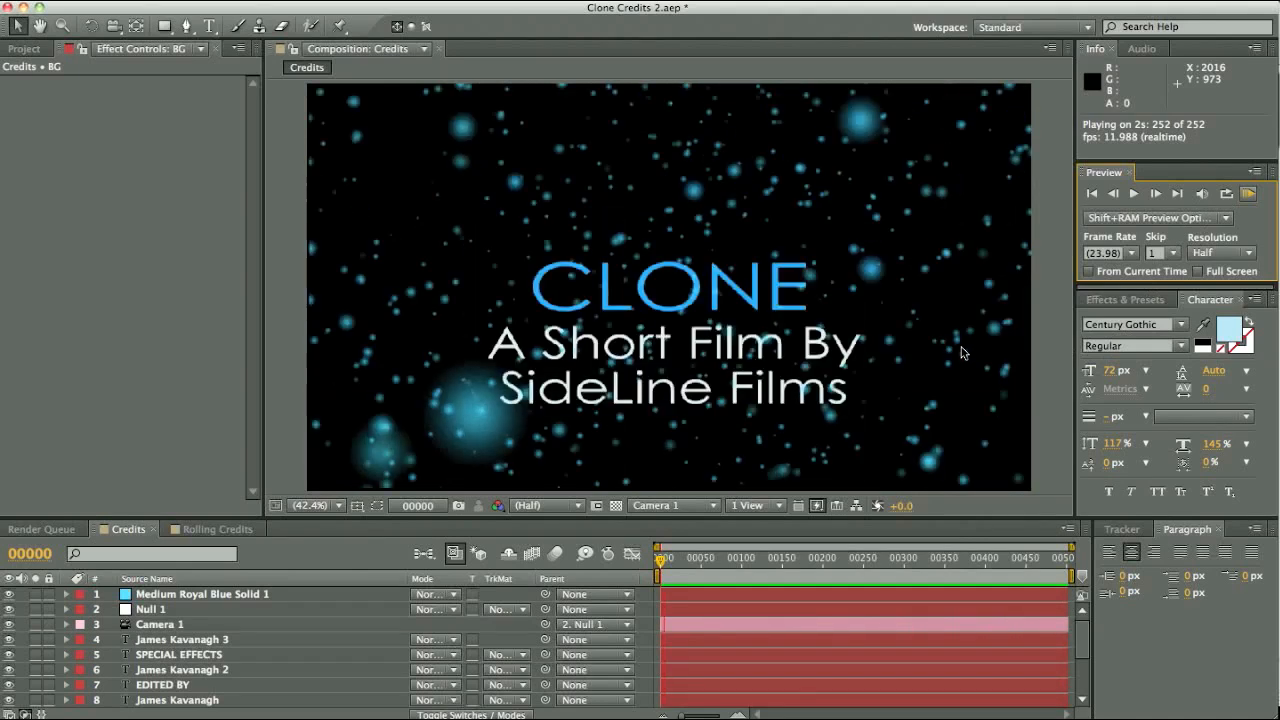
key("space")
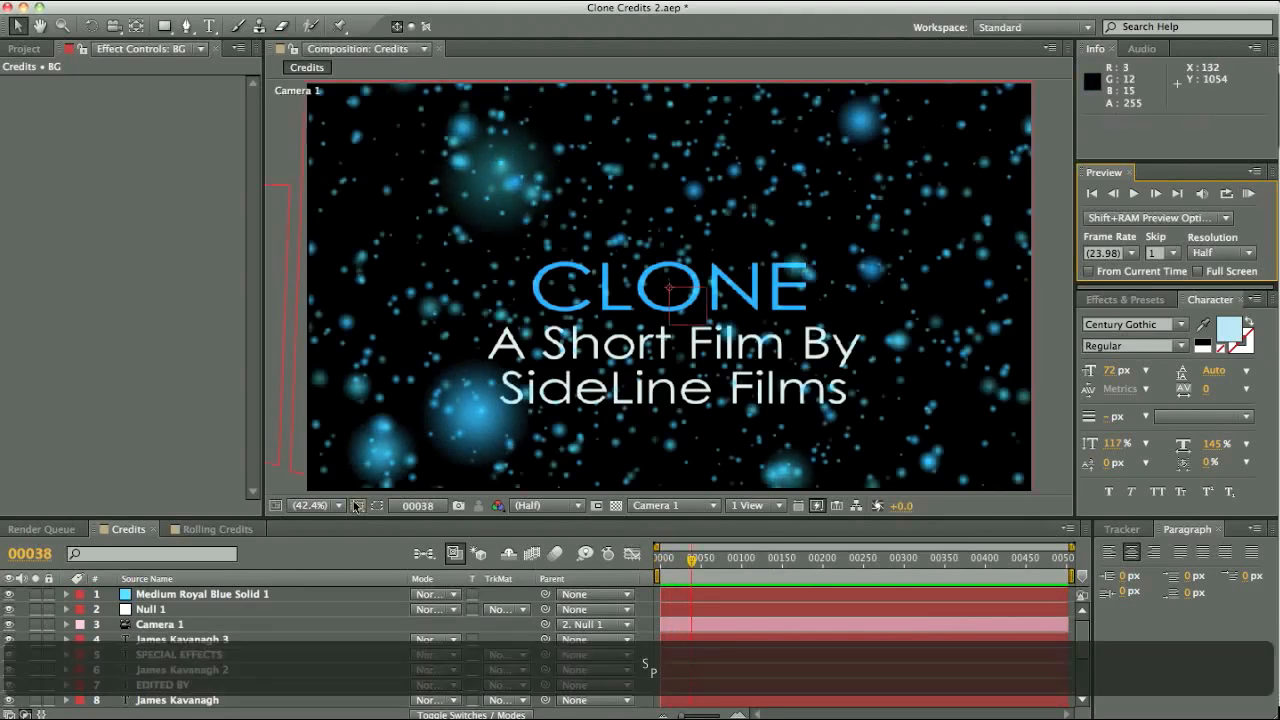
Create a new composition named Rolling Credits 2 at 1920 x 1080, 23.976 fps, with a duration of 00800 frames.
left_click(233, 531)
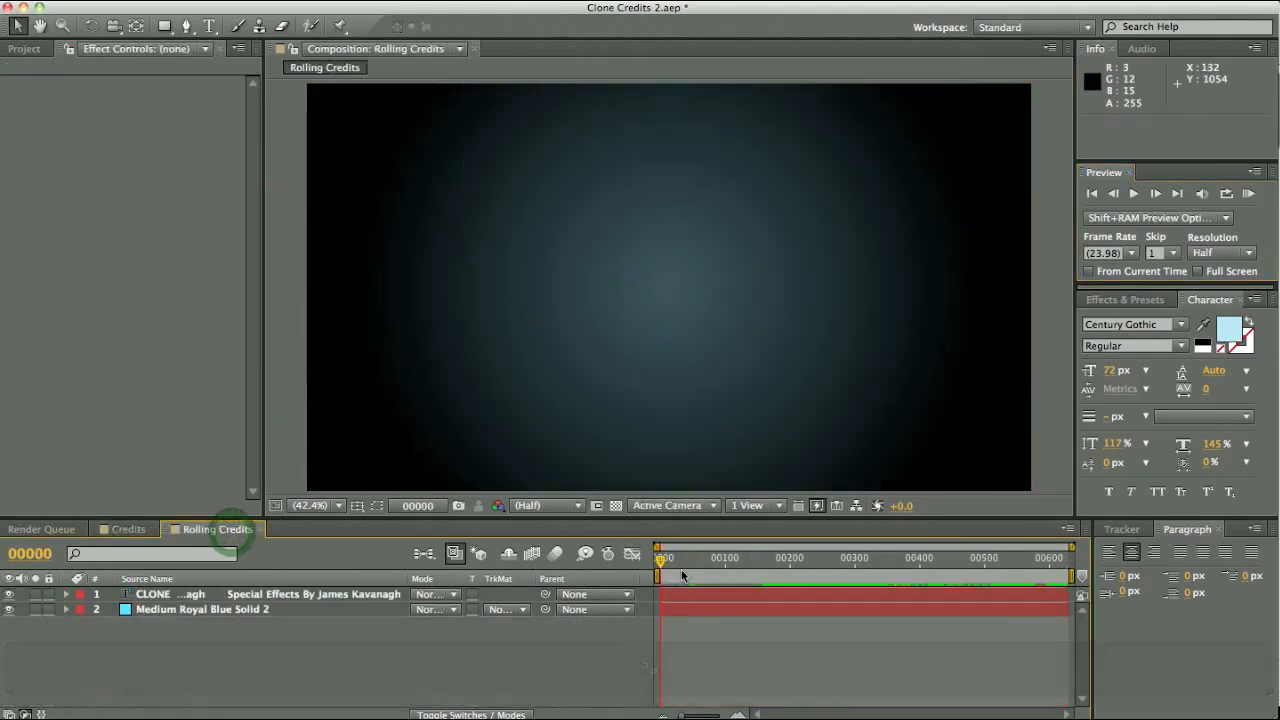
left_click(36, 50)
right_click(64, 305)
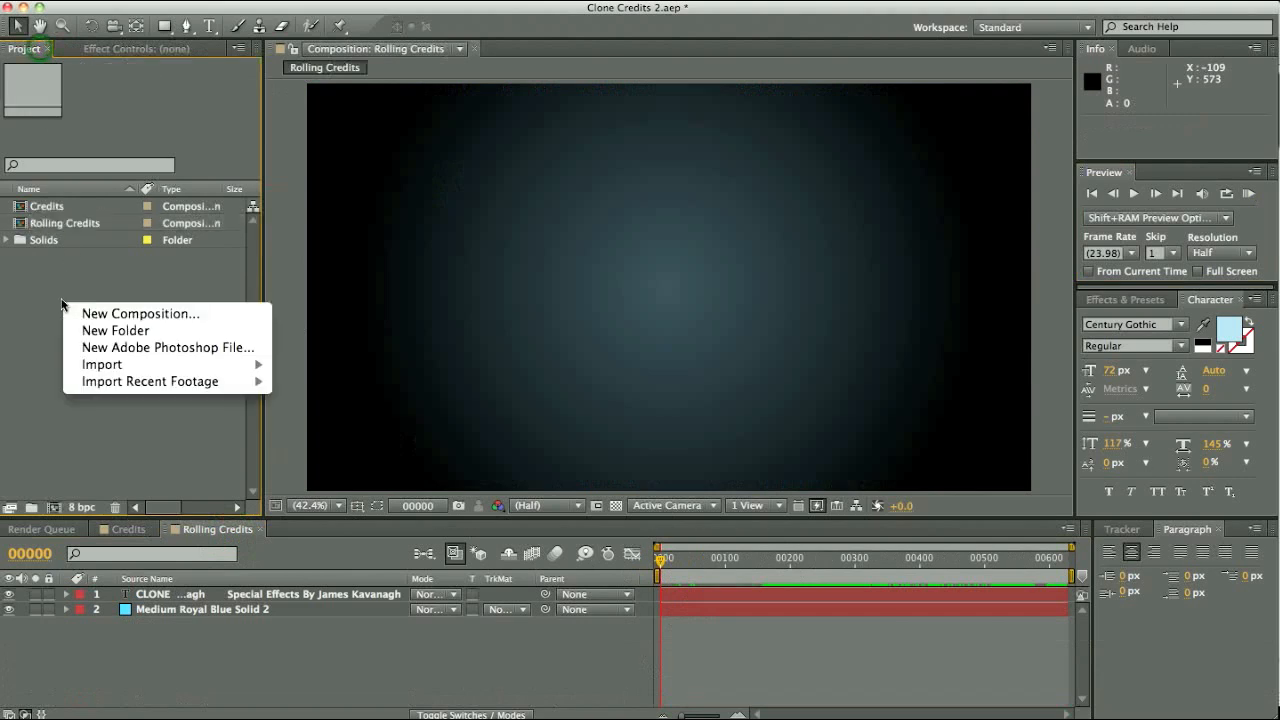
left_click(90, 313)
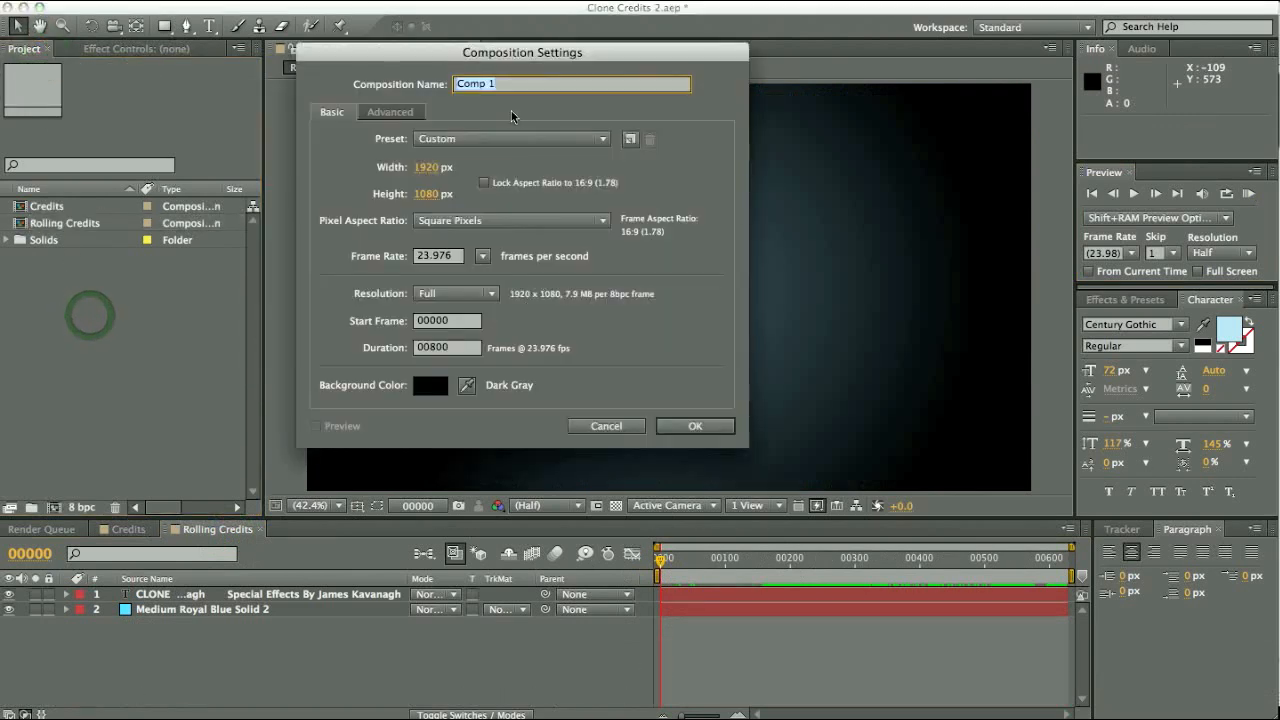
type("Rolling C")
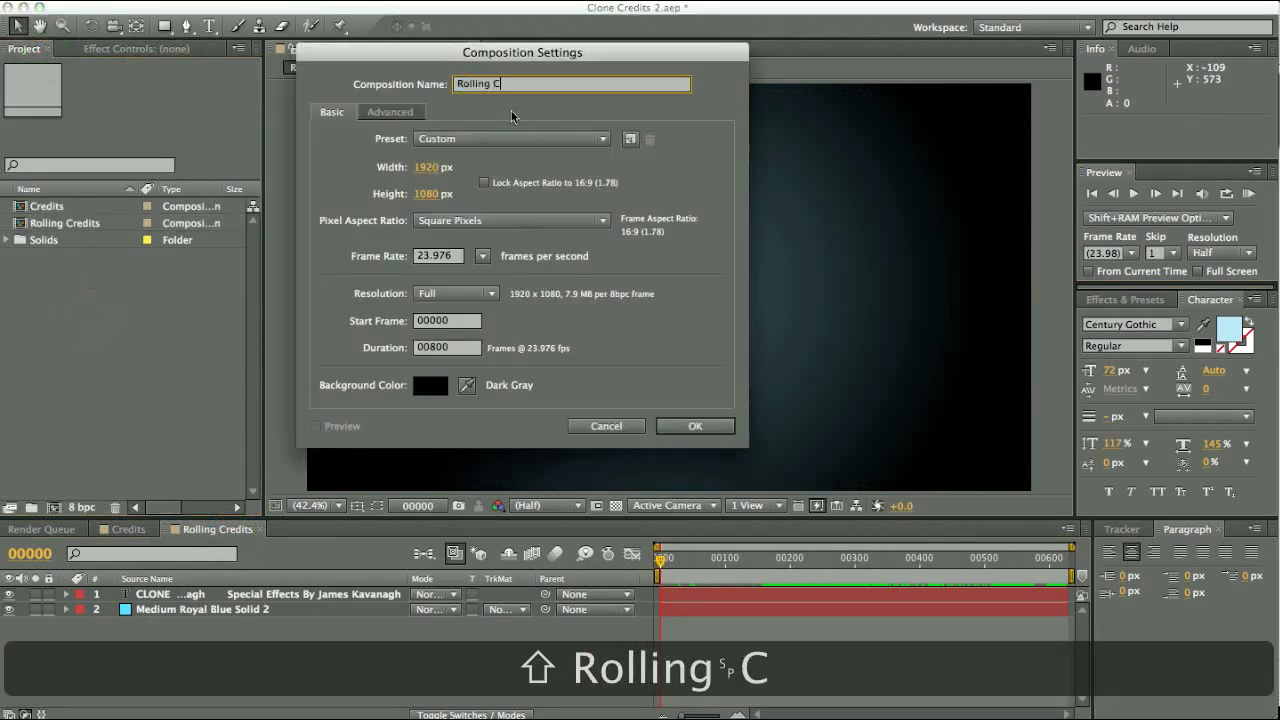
type("redits ")
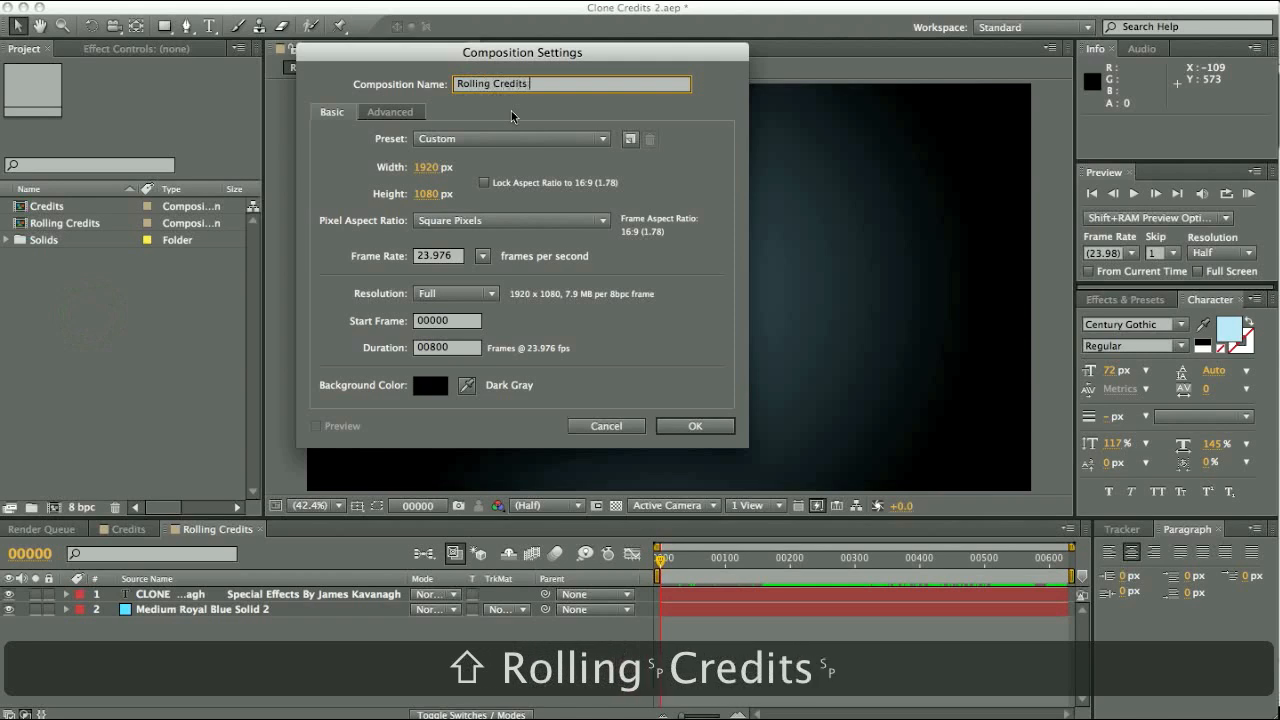
type("2")
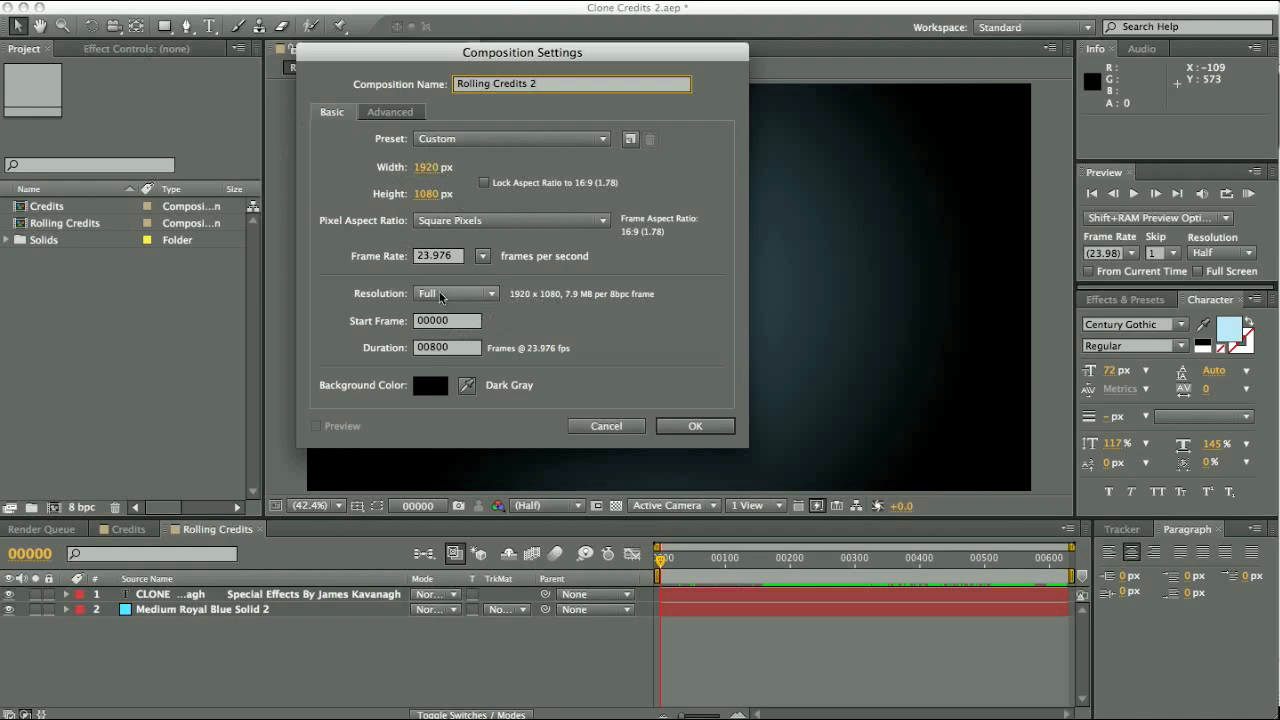
left_click(676, 428)
Add a light blue 1920 x 1080 solid layer to the Rolling Credits 2 composition.
right_click(185, 635)
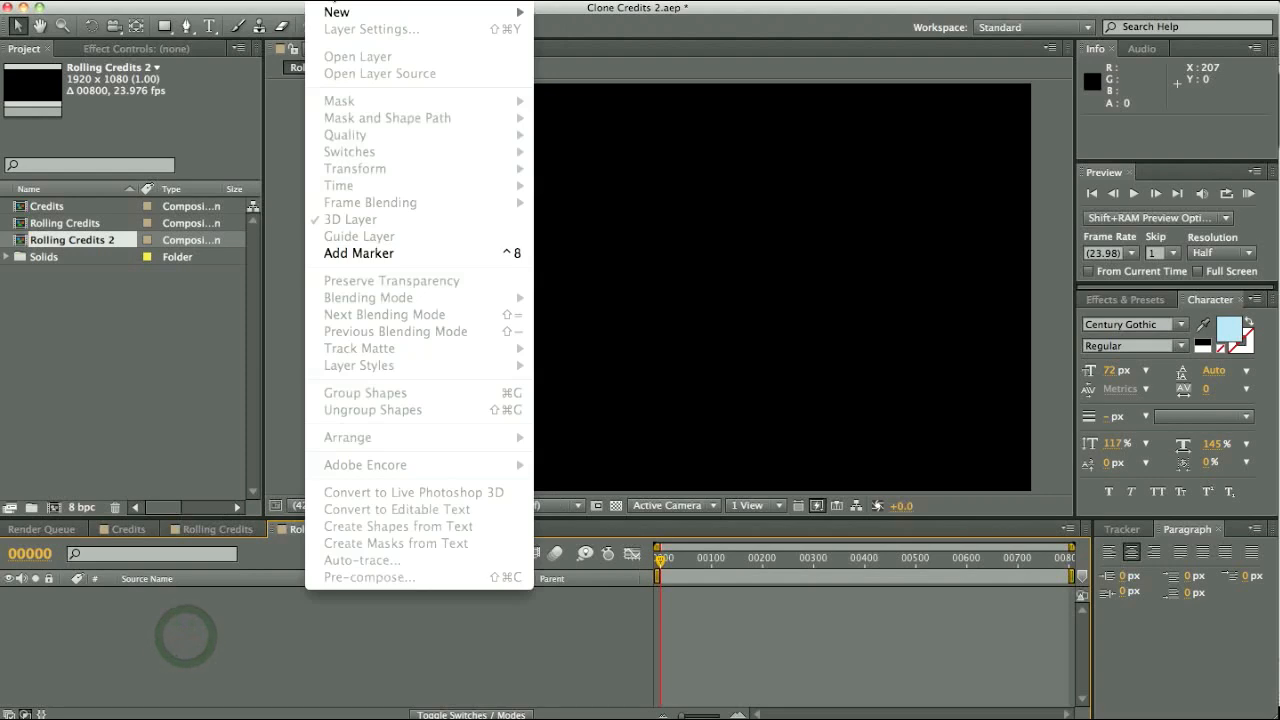
mouse_move(330, 10)
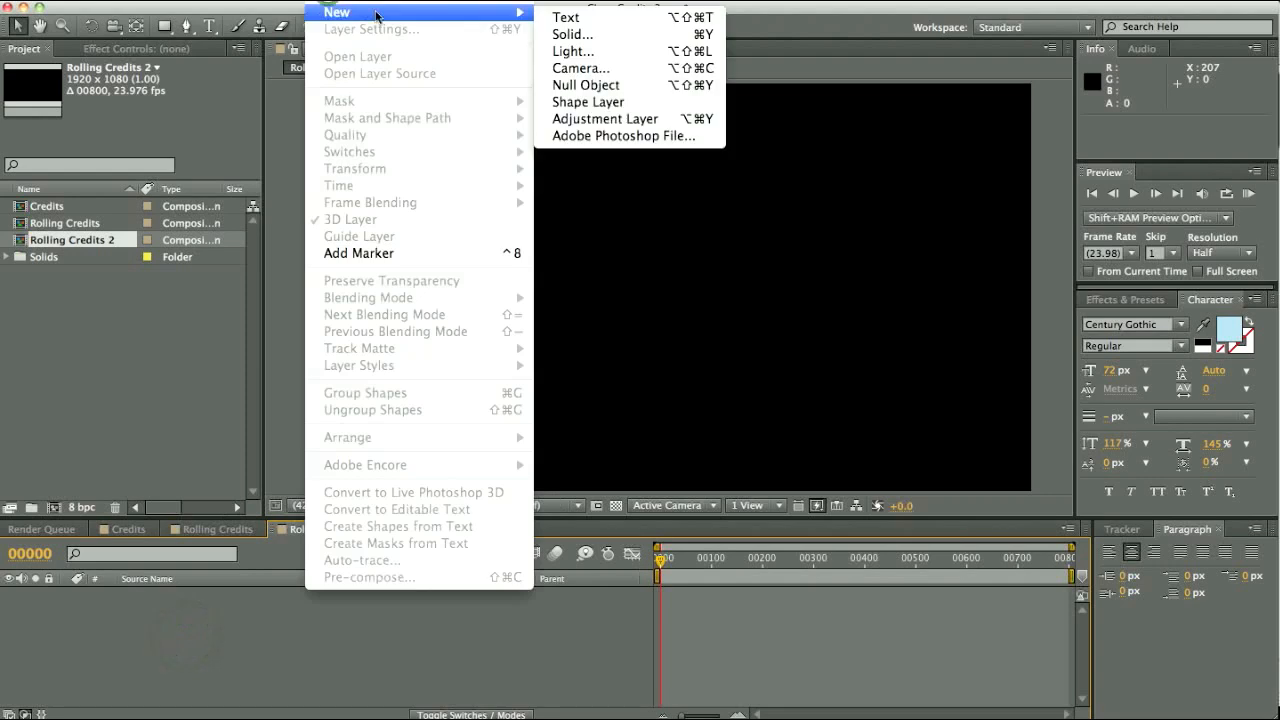
left_click(572, 34)
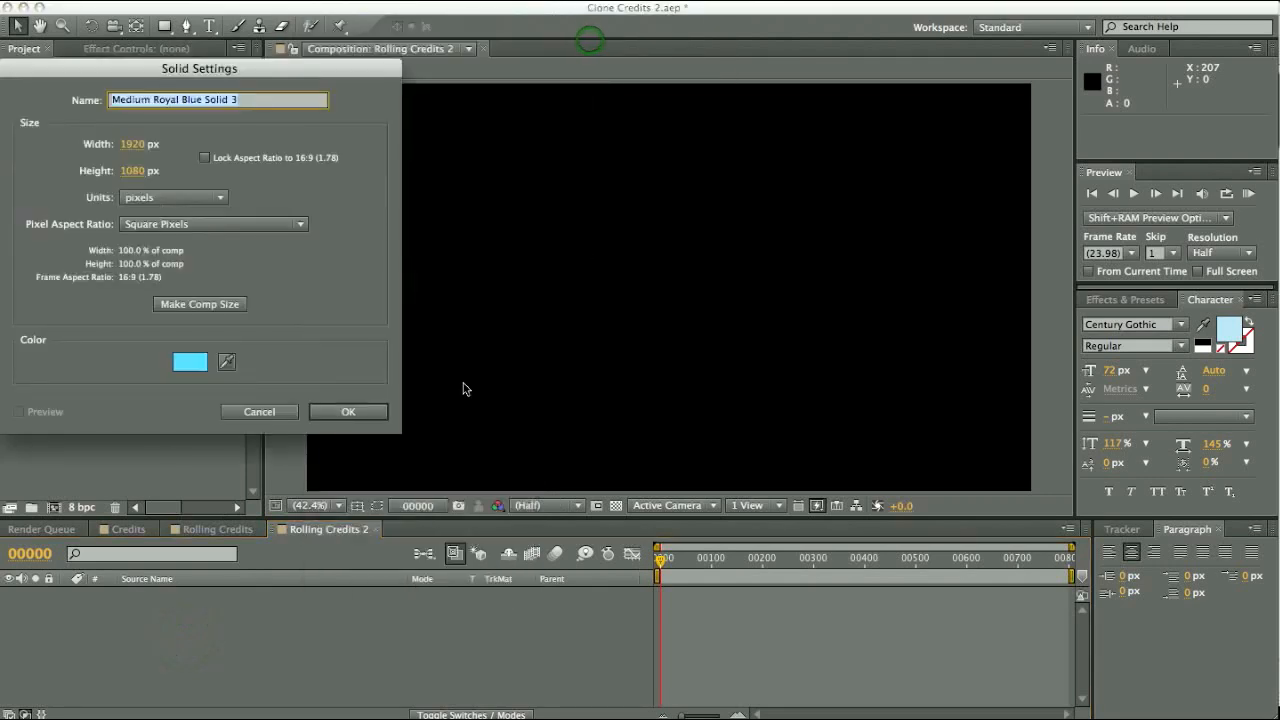
left_click(361, 413)
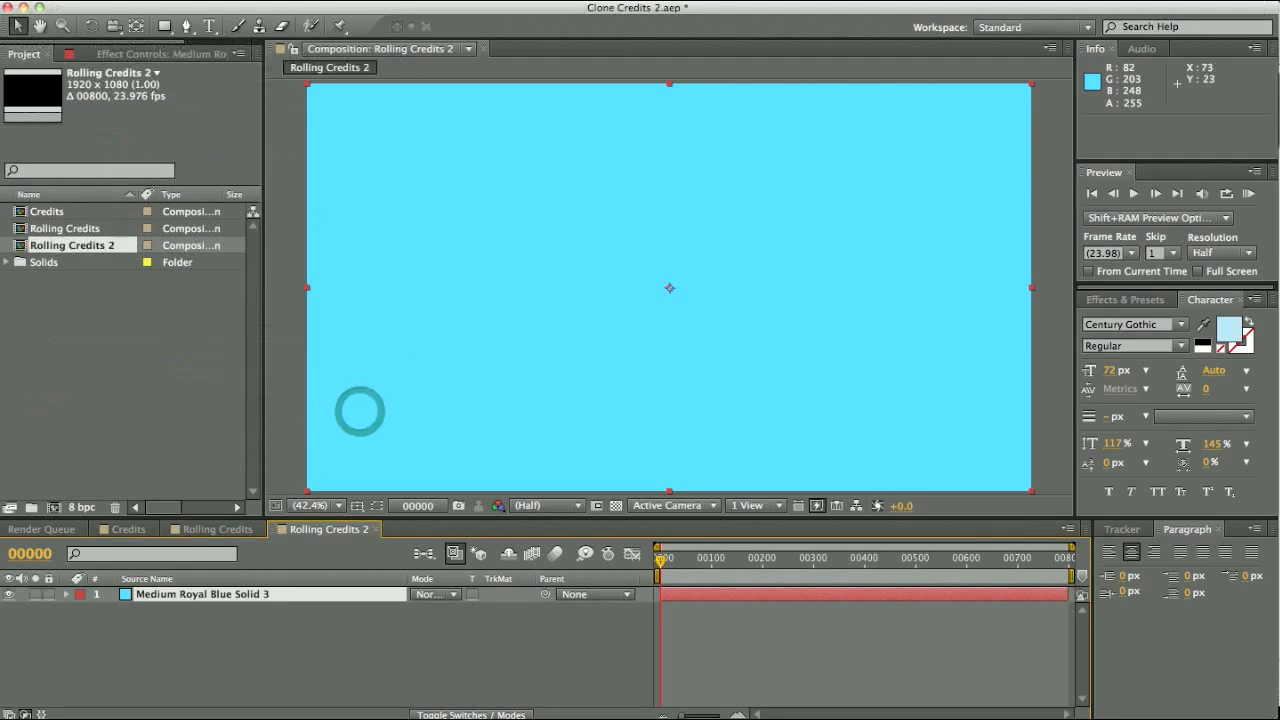
Apply the Ramp effect to the solid layer and set its shape to Radial Ramp.
left_click(373, 2)
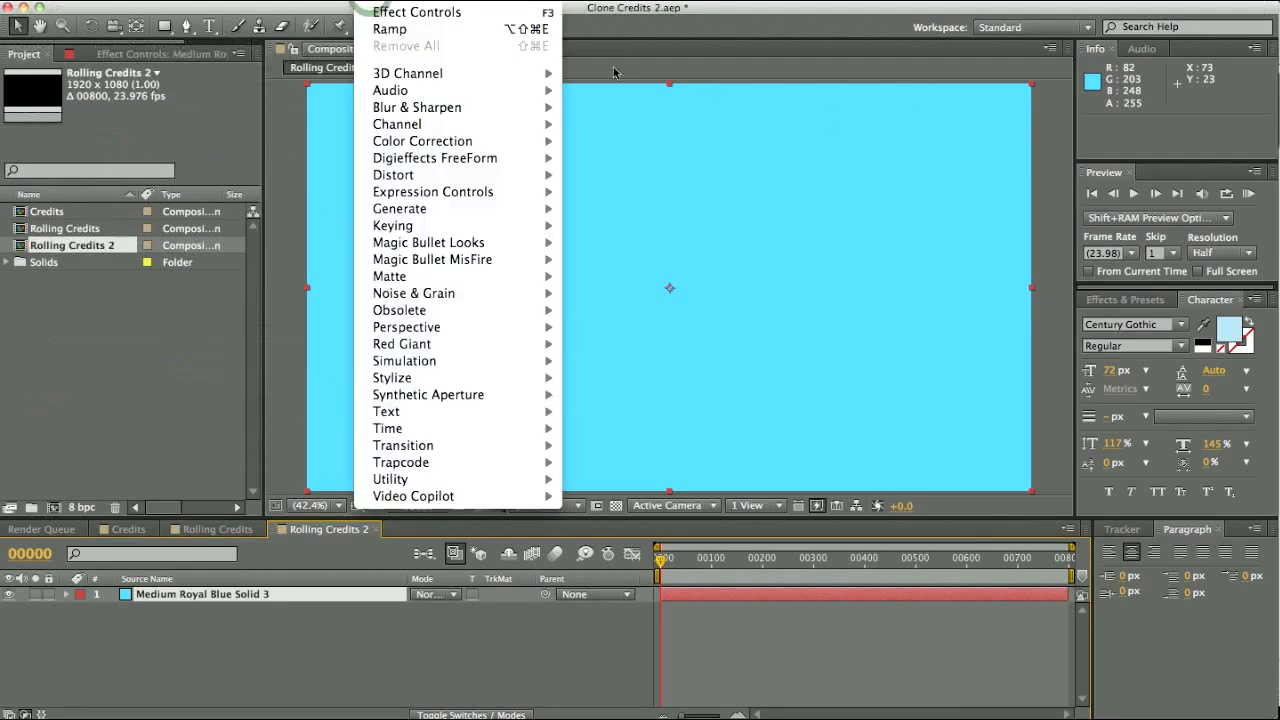
mouse_move(497, 219)
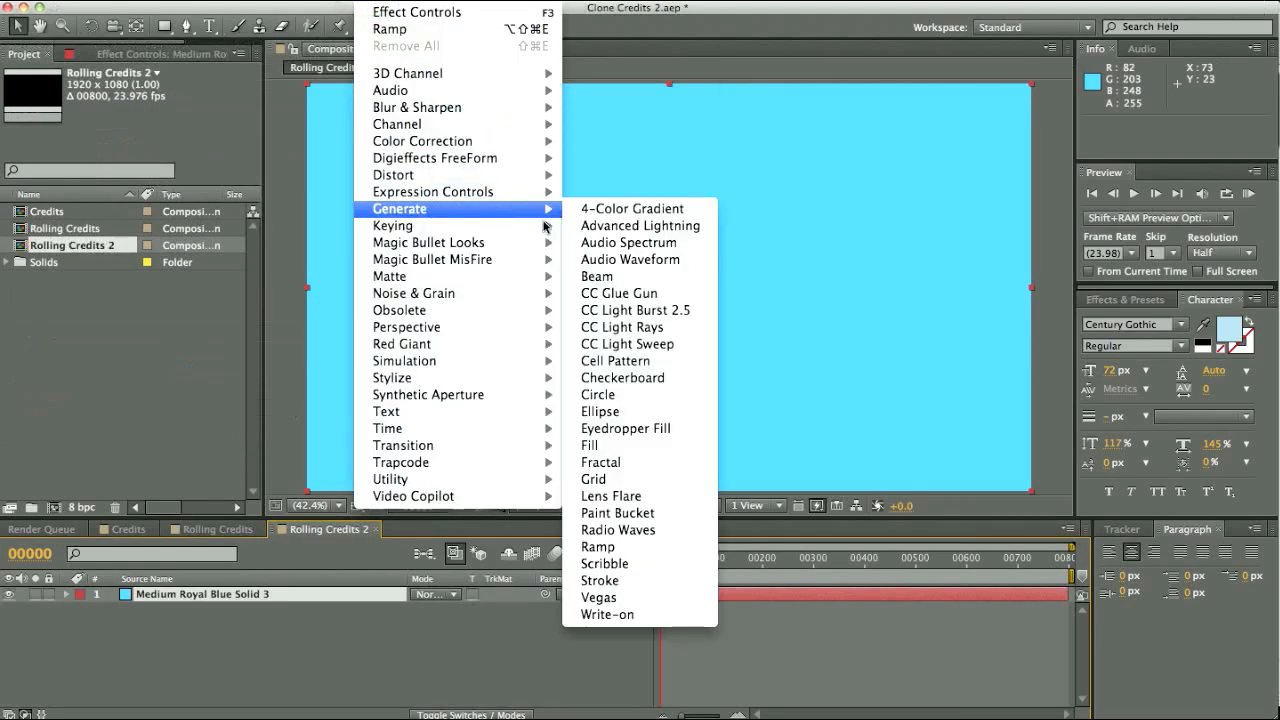
left_click(600, 547)
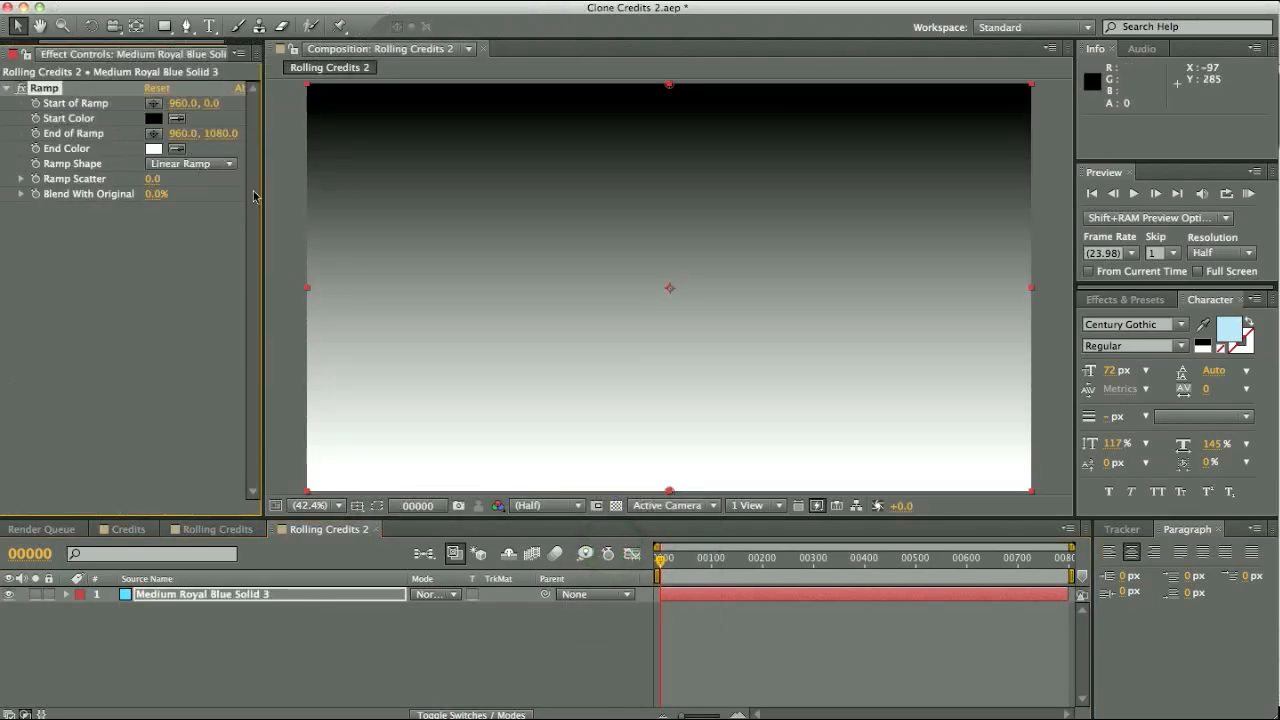
left_click(215, 166)
left_click(206, 197)
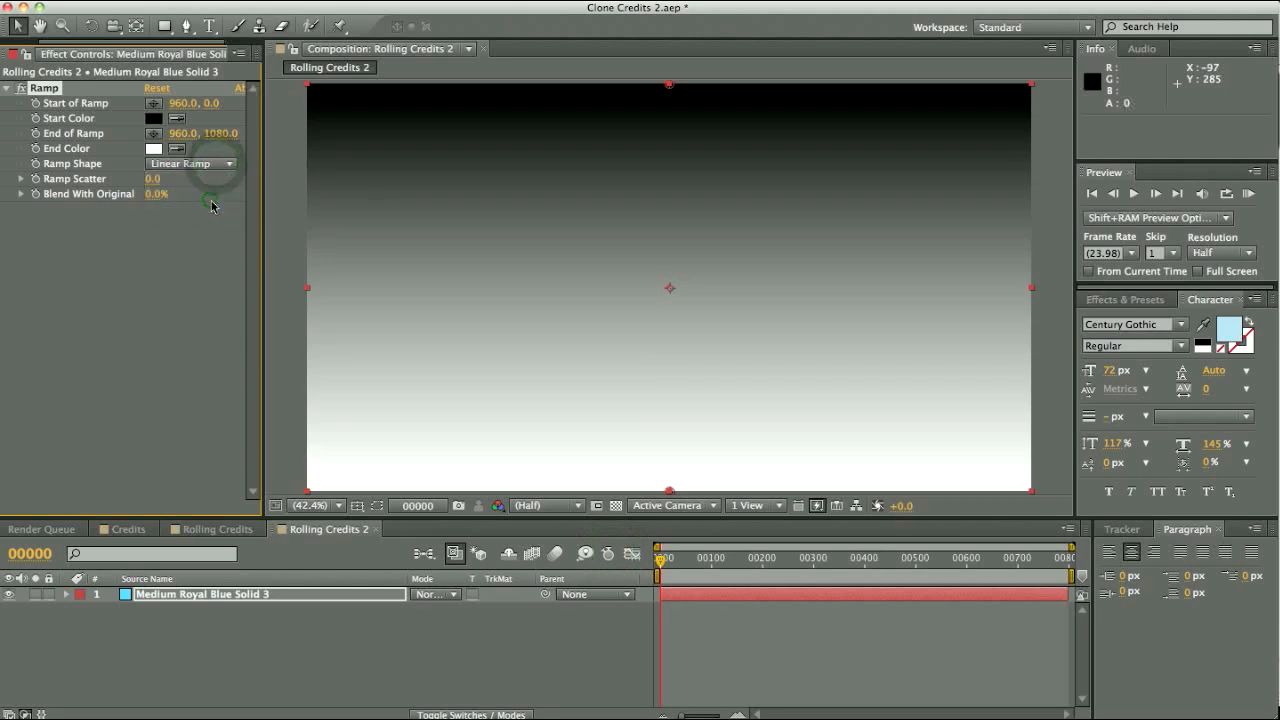
Set the ramp's start color to the dark grayish blue 425264.
left_click(153, 118)
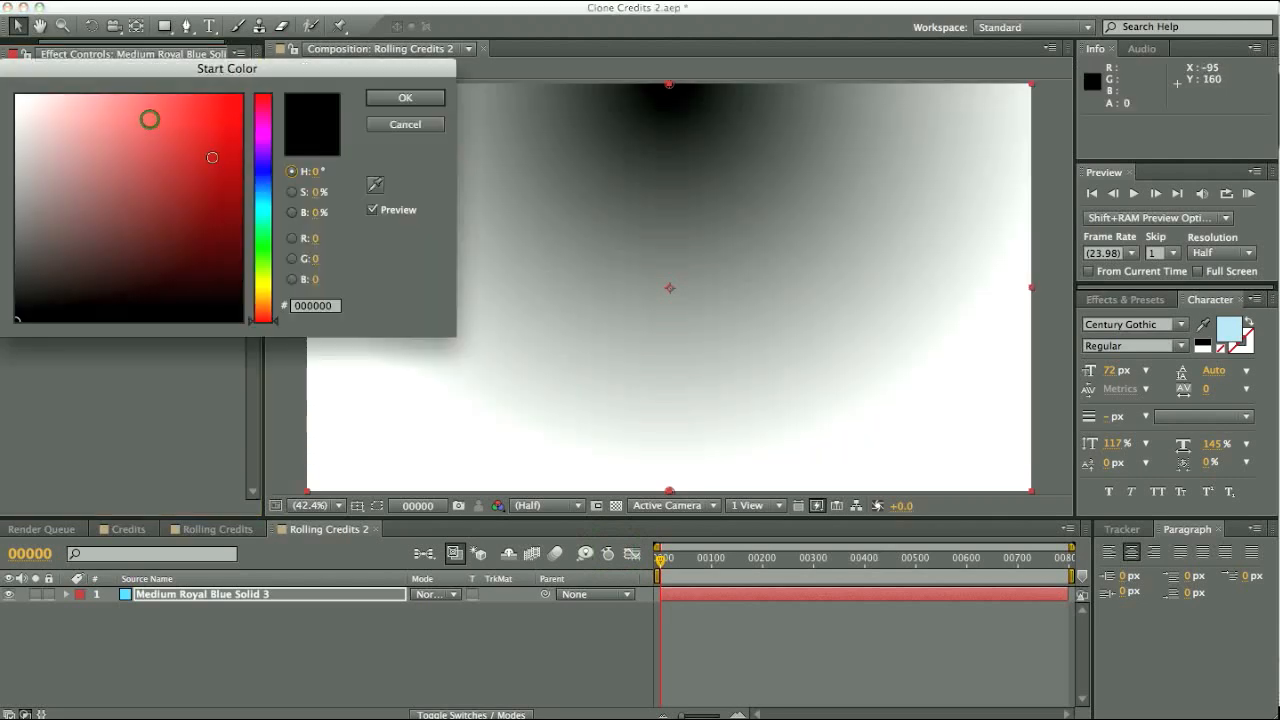
left_click_drag(266, 190, 272, 187)
mouse_move(204, 116)
left_mouse_down()
mouse_move(89, 254)
mouse_move(68, 258)
mouse_move(92, 232)
left_mouse_up()
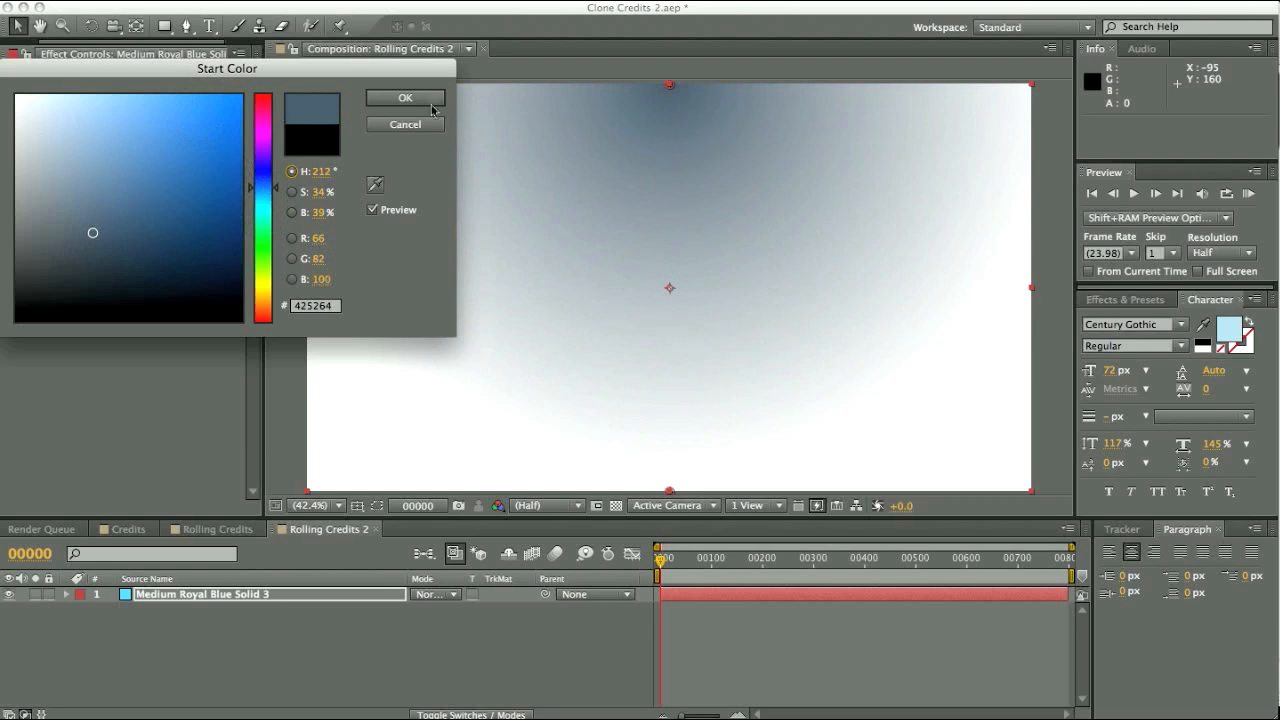
left_click(400, 100)
Set the ramp's end color to black, with its start point at about 953, 532 and its end point at 960, 1439.
left_click(155, 146)
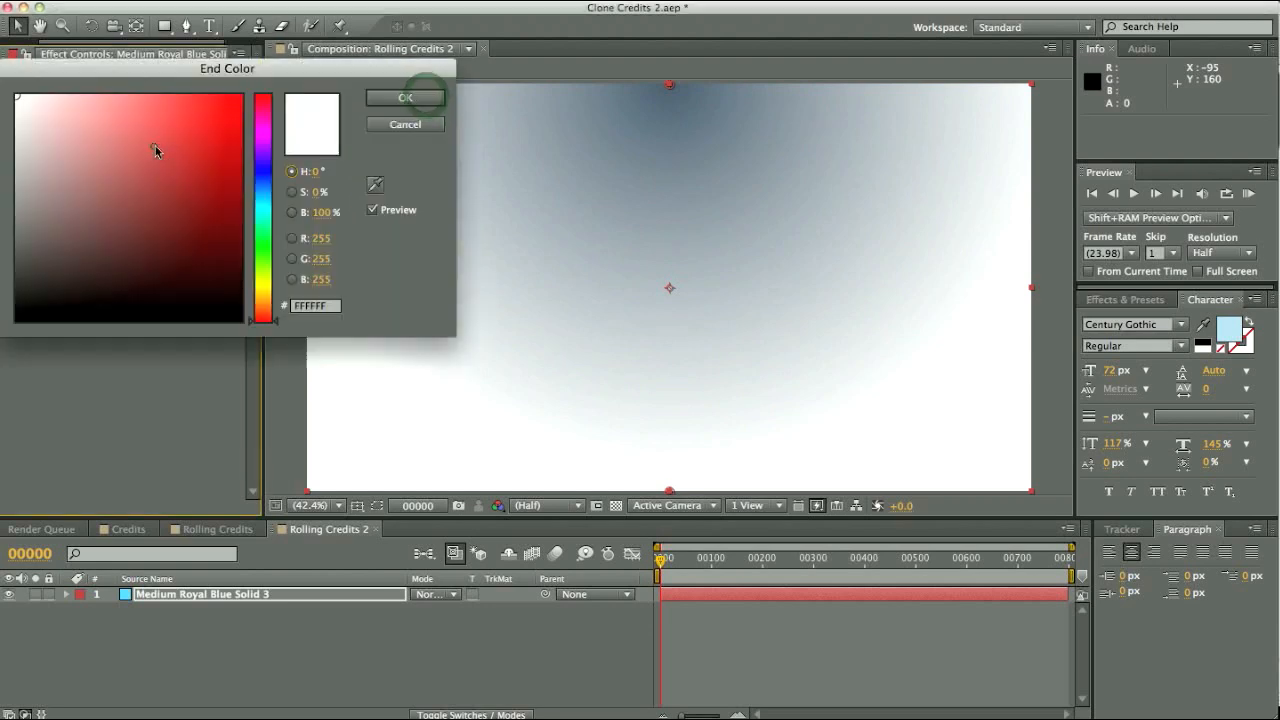
left_click(102, 272)
left_click(437, 98)
left_click_drag(669, 84, 668, 287)
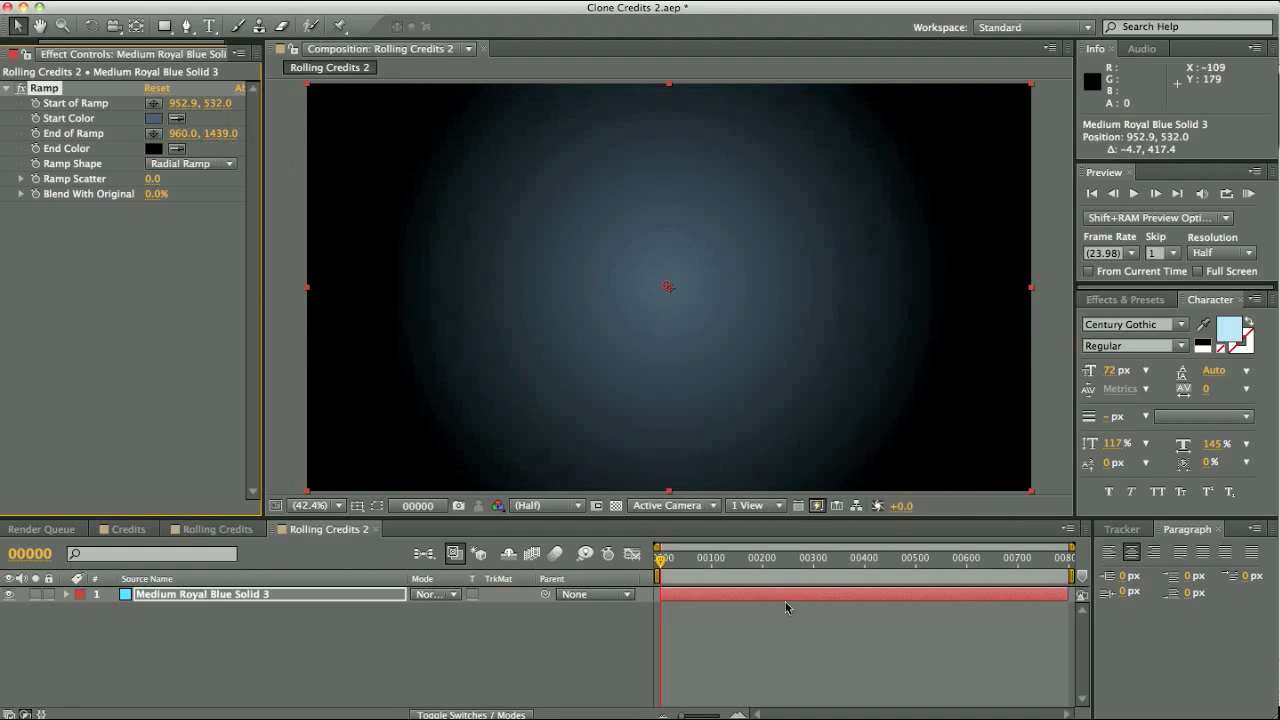
Add a new text layer reading CREDITS in the upper middle of the frame.
left_click(731, 636)
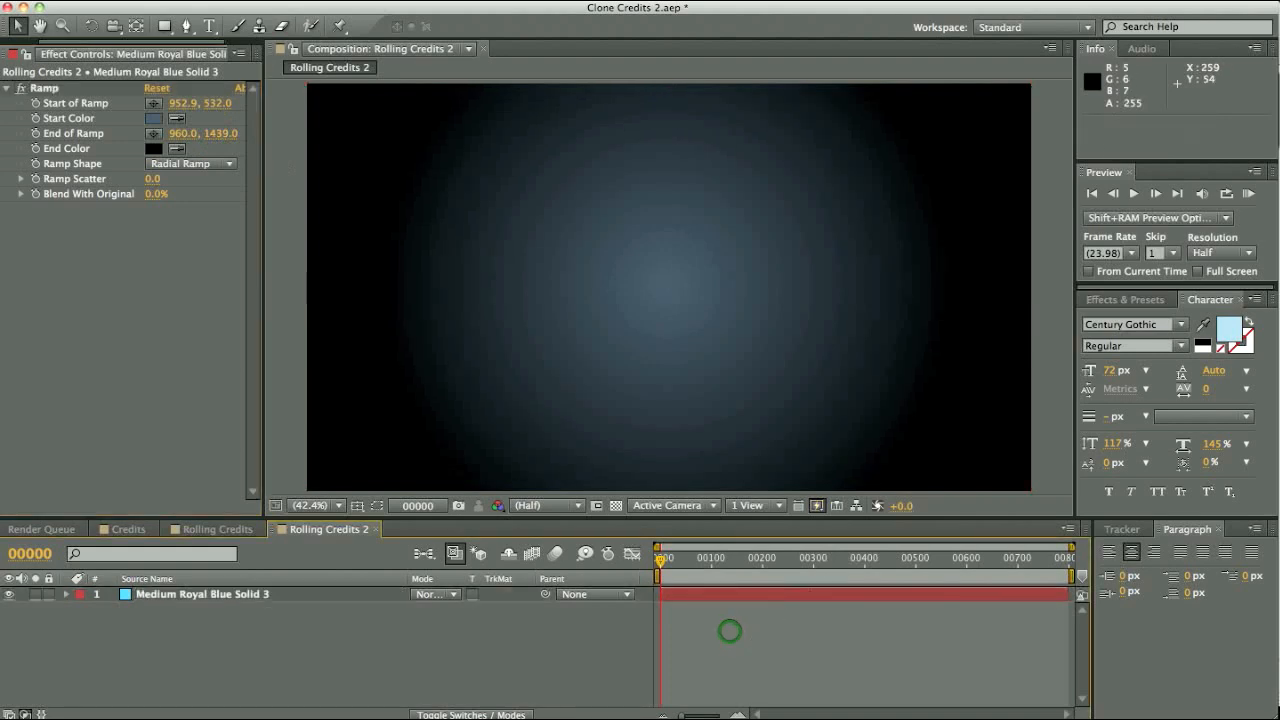
key("ctrl+t")
left_click(624, 210)
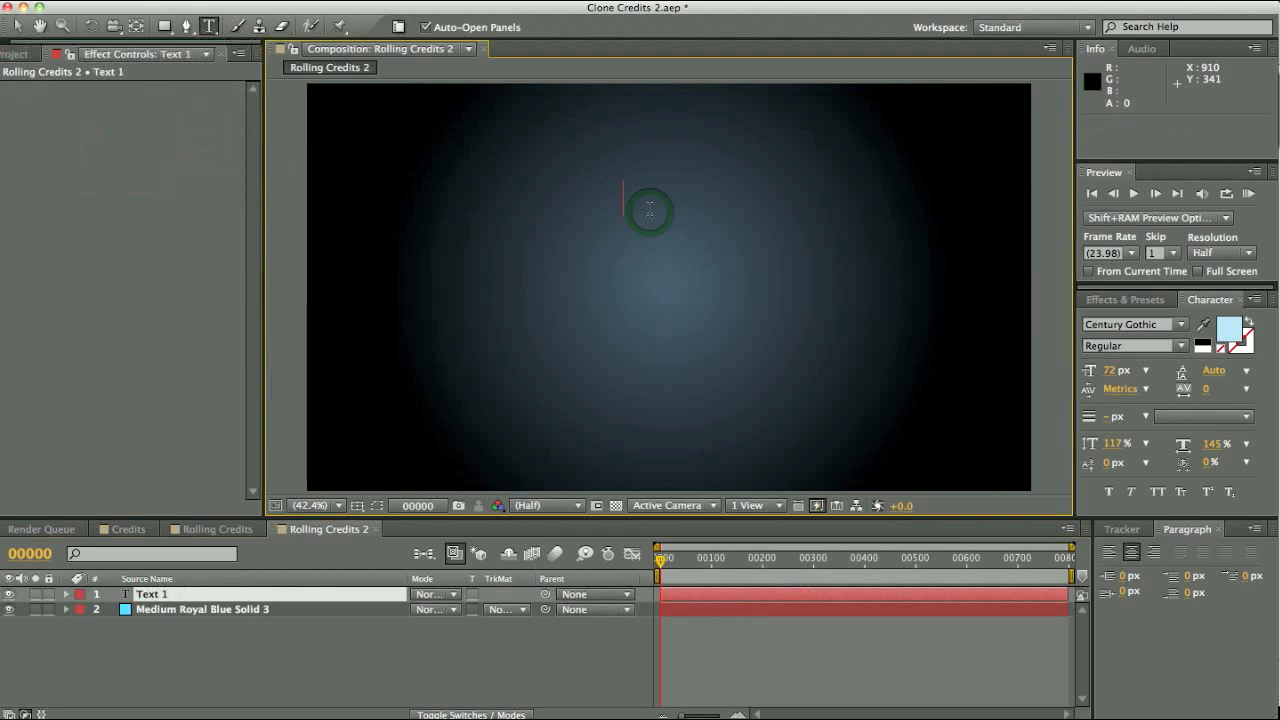
type("CRDDITS")
key("BackSpace")
key("BackSpace")
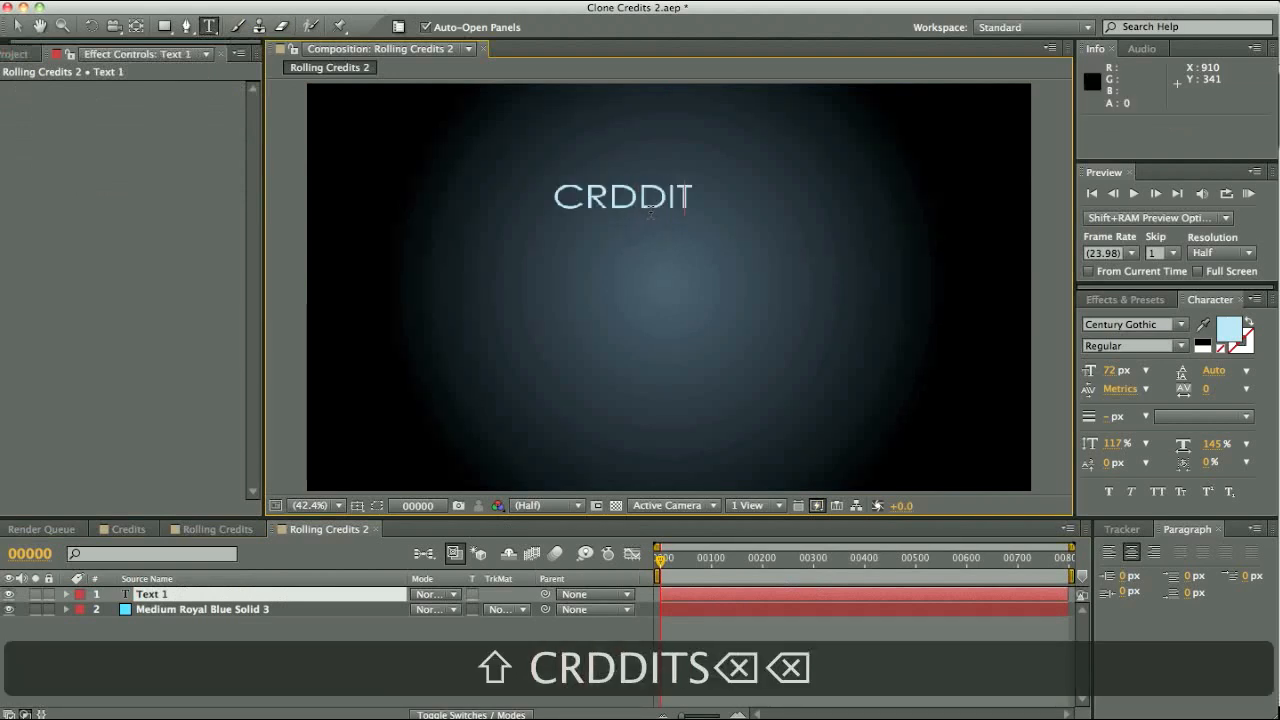
key("BackSpace")
key("BackSpace")
key("BackSpace")
type("EDITS")
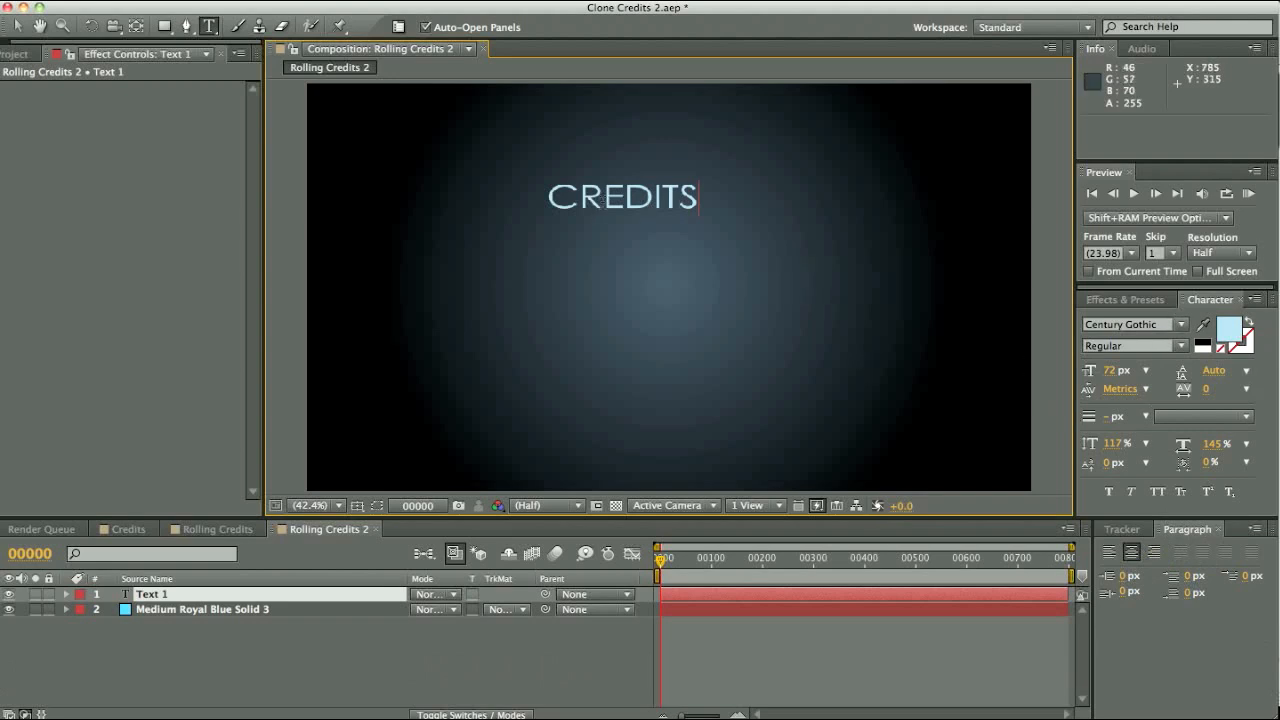
Examine the layout of the title and director credits in the Rolling Credits composition up to frame 00269.
left_click(210, 530)
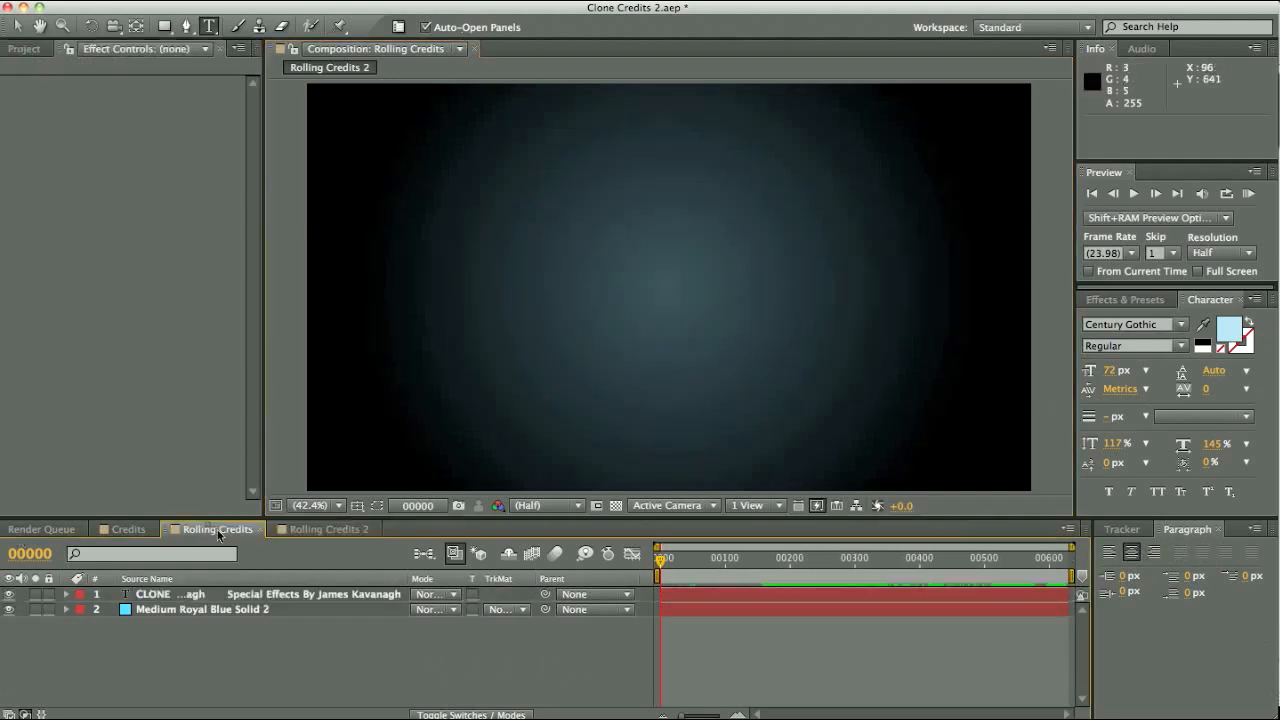
left_click(679, 560)
left_click(692, 562)
left_click_drag(696, 562, 698, 563)
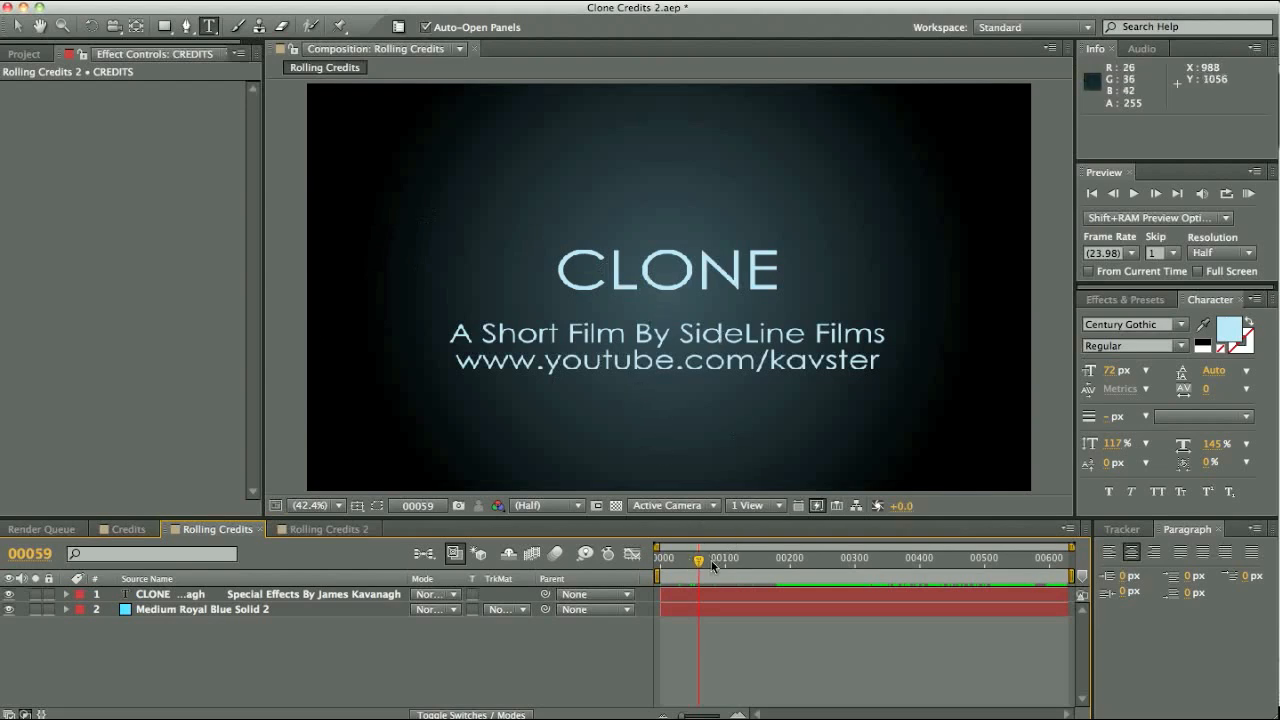
left_click_drag(702, 563, 835, 562)
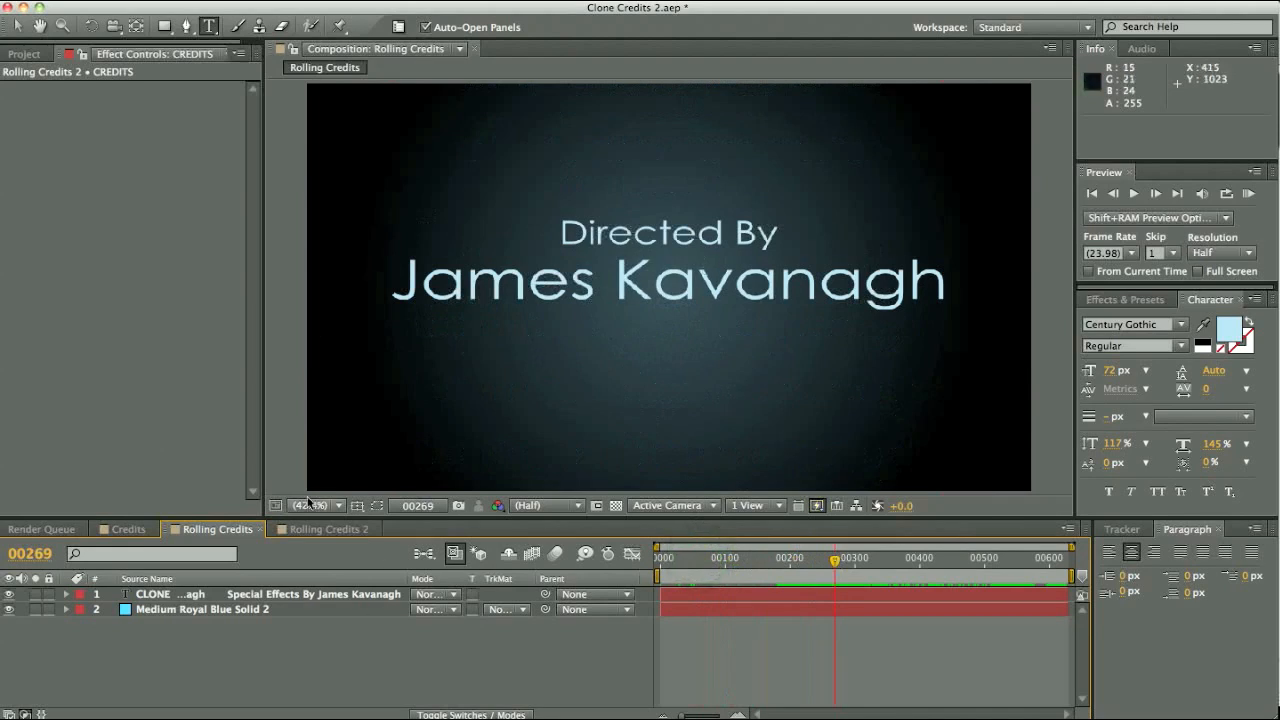
Below CREDITS in the Rolling Credits 2 text layer, add a Cast heading and start the list of cast names.
left_click(345, 529)
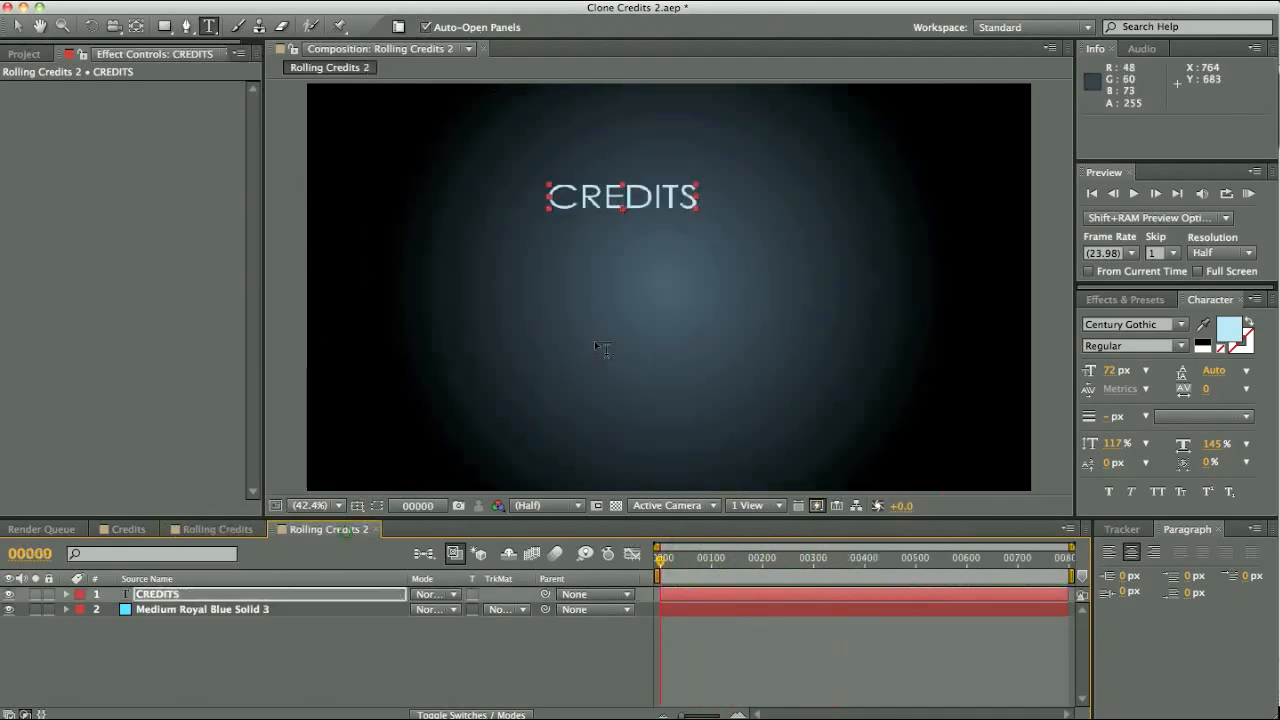
left_click(677, 196)
key("End")
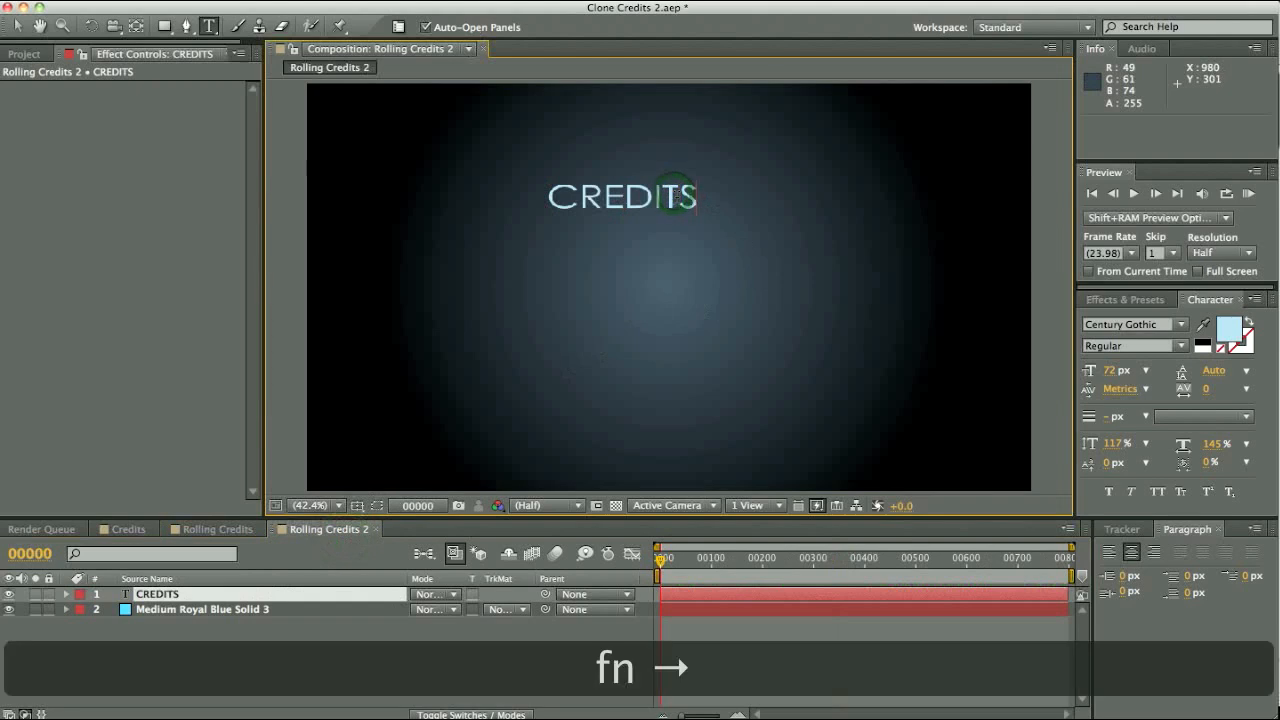
key("Return")
type("Cast ")
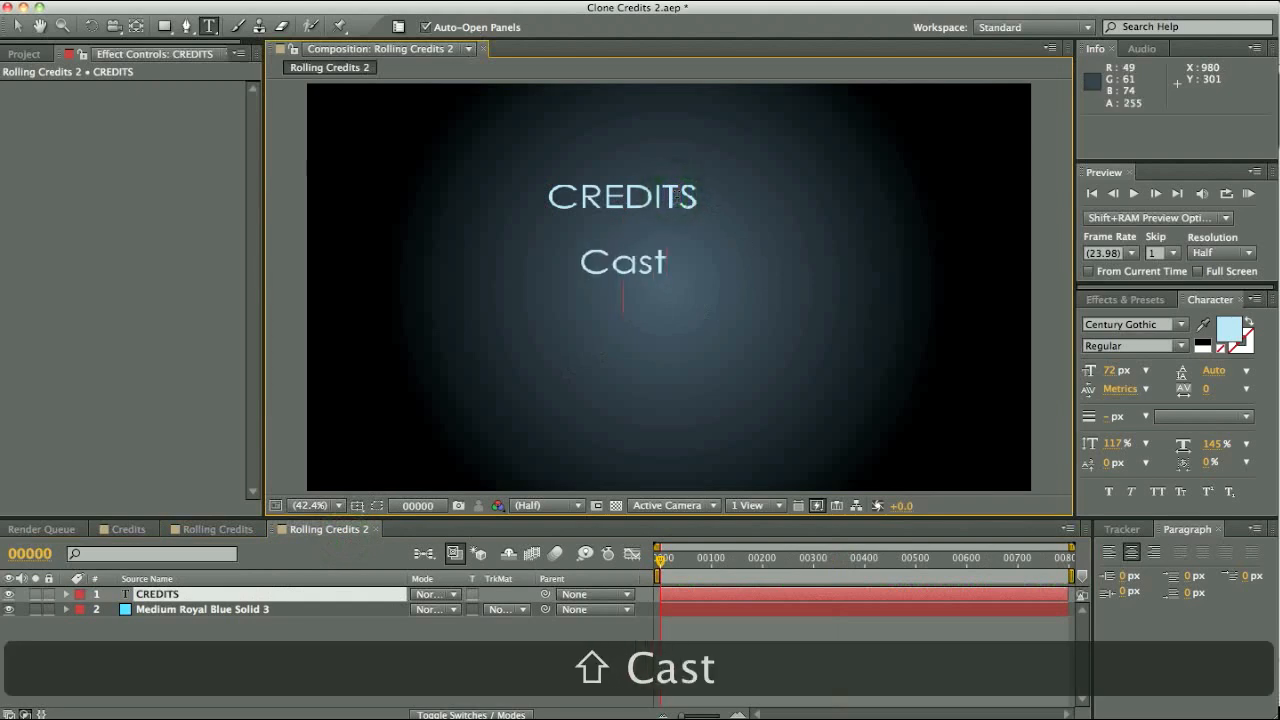
type("Jo Bloggs1 Jo")
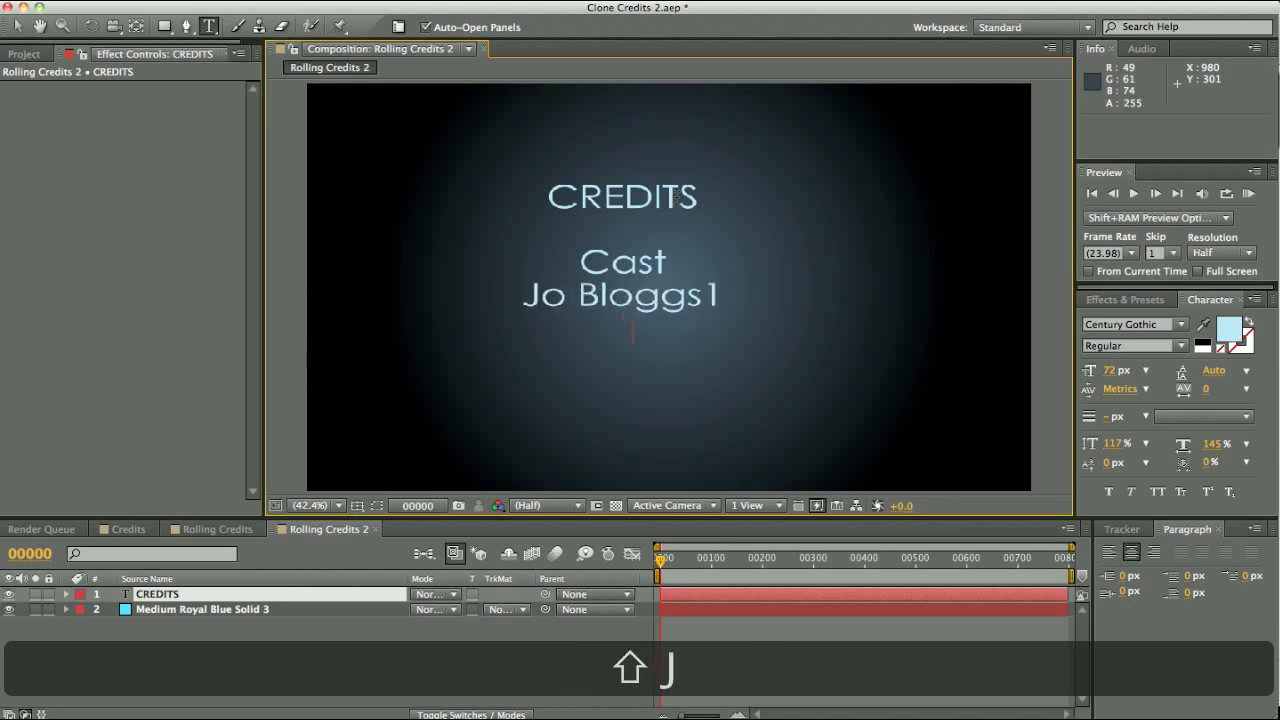
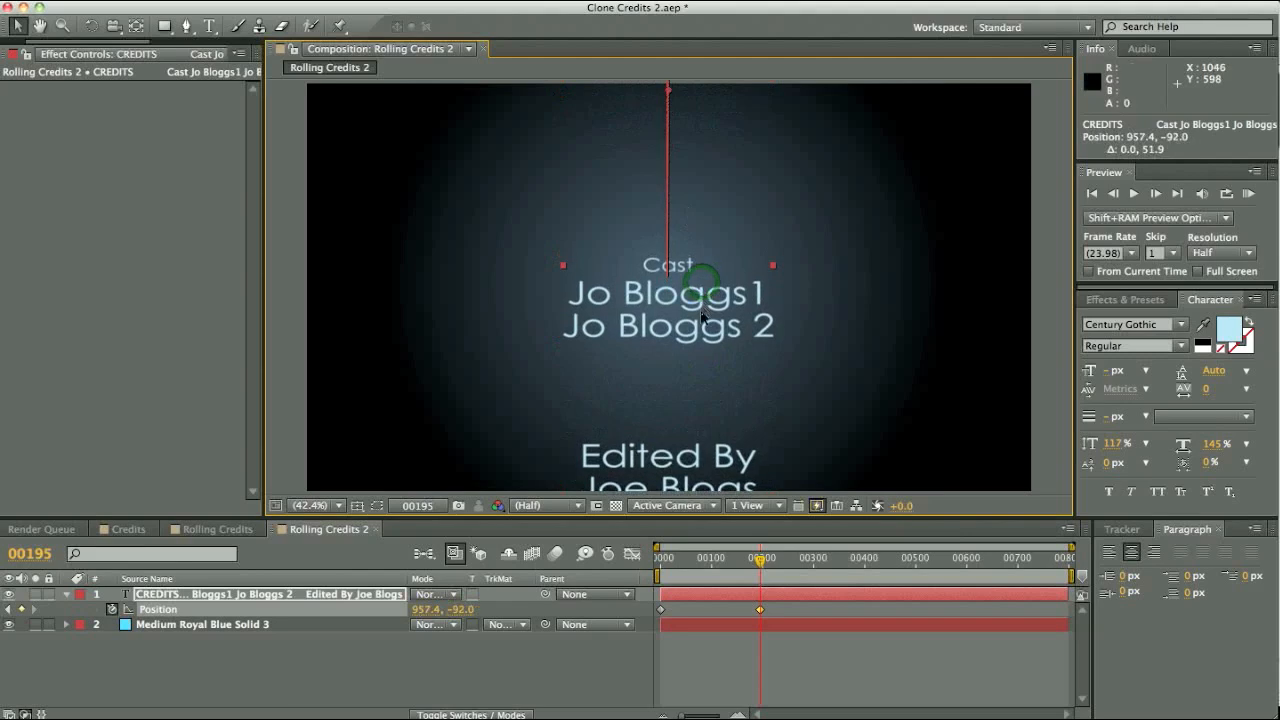
Insert two more blank lines between the cast names and the Edited By credit.
left_click(705, 373)
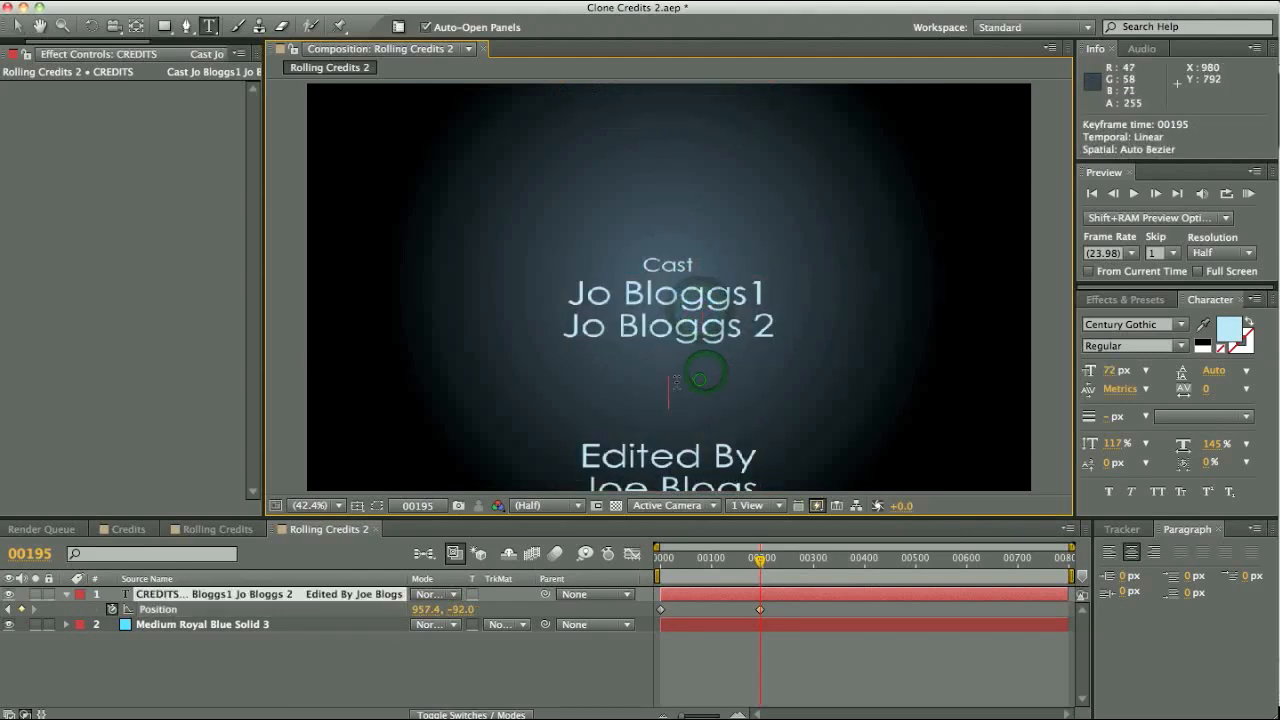
key("Return")
key("Return")
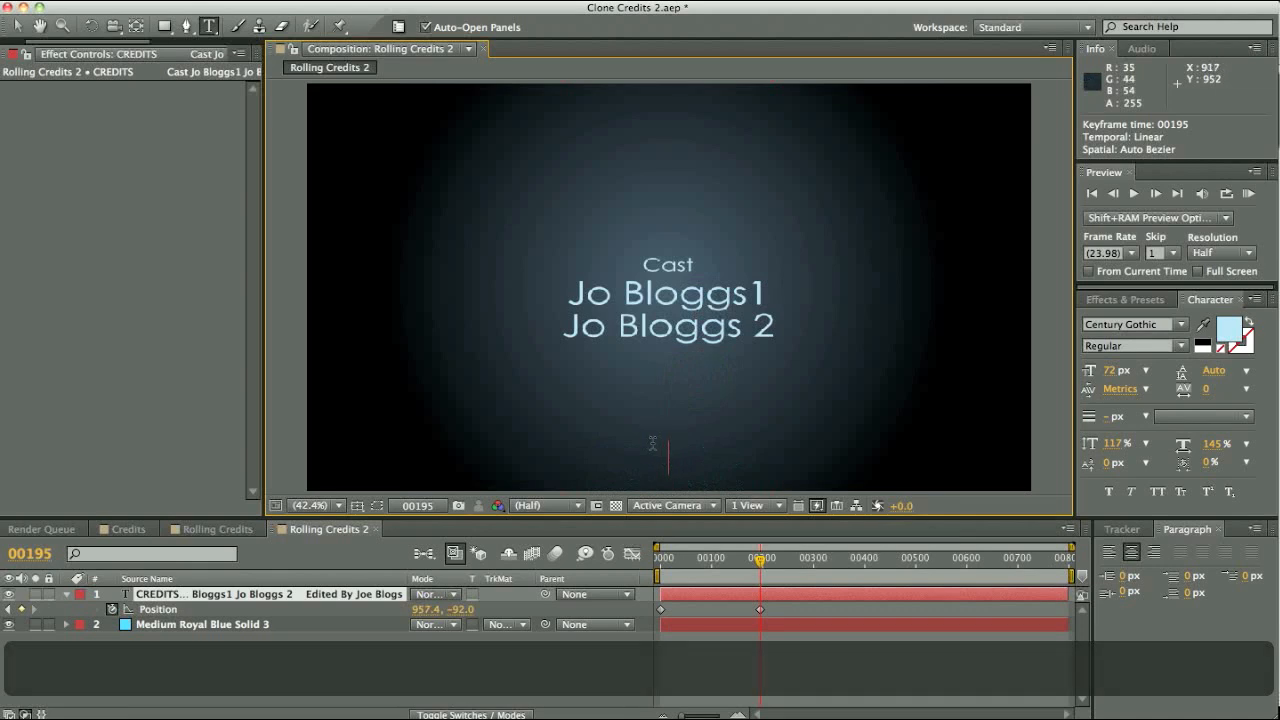
At frame 00195, move the credits text up out of the frame to a position of about 960, -1398.
left_click(18, 26)
left_click_drag(682, 352, 680, 93)
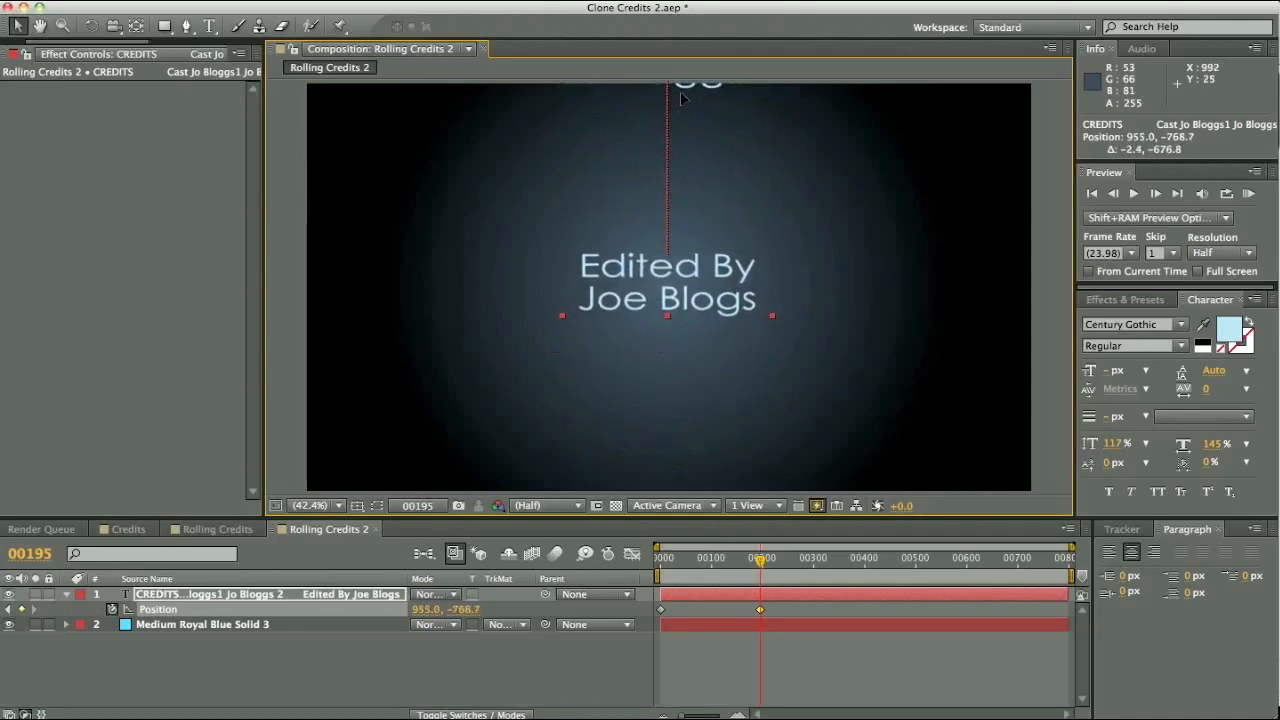
left_click_drag(709, 250, 710, 20)
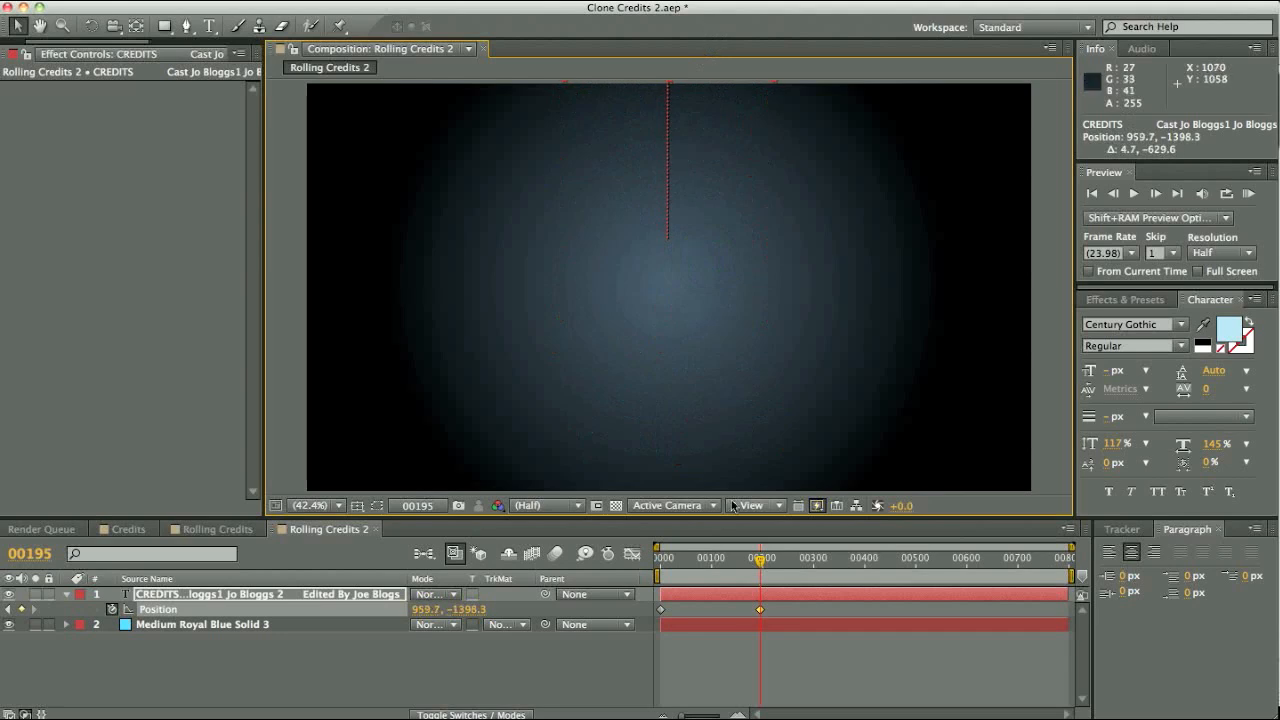
Shift the credits layer's second position keyframe slightly earlier and preview the rolling text.
left_click_drag(689, 562, 735, 563)
left_click(284, 386)
left_click_drag(758, 611, 759, 610)
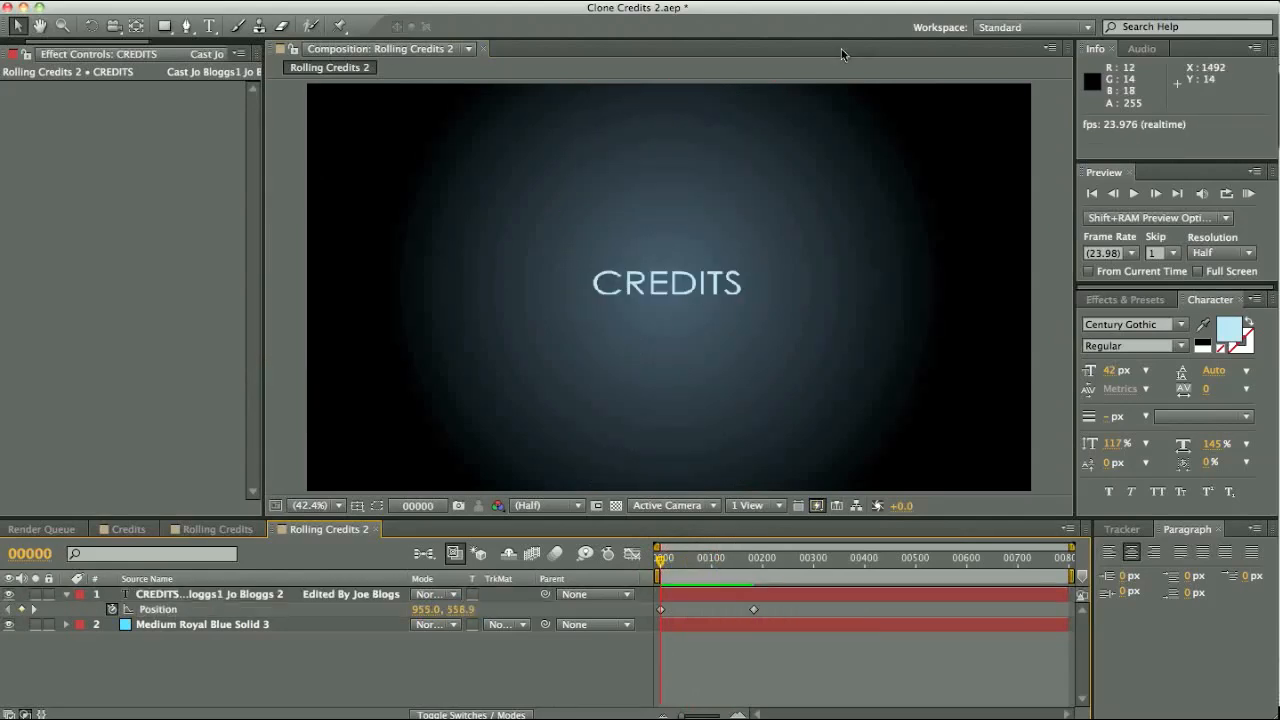
key("KP_0")
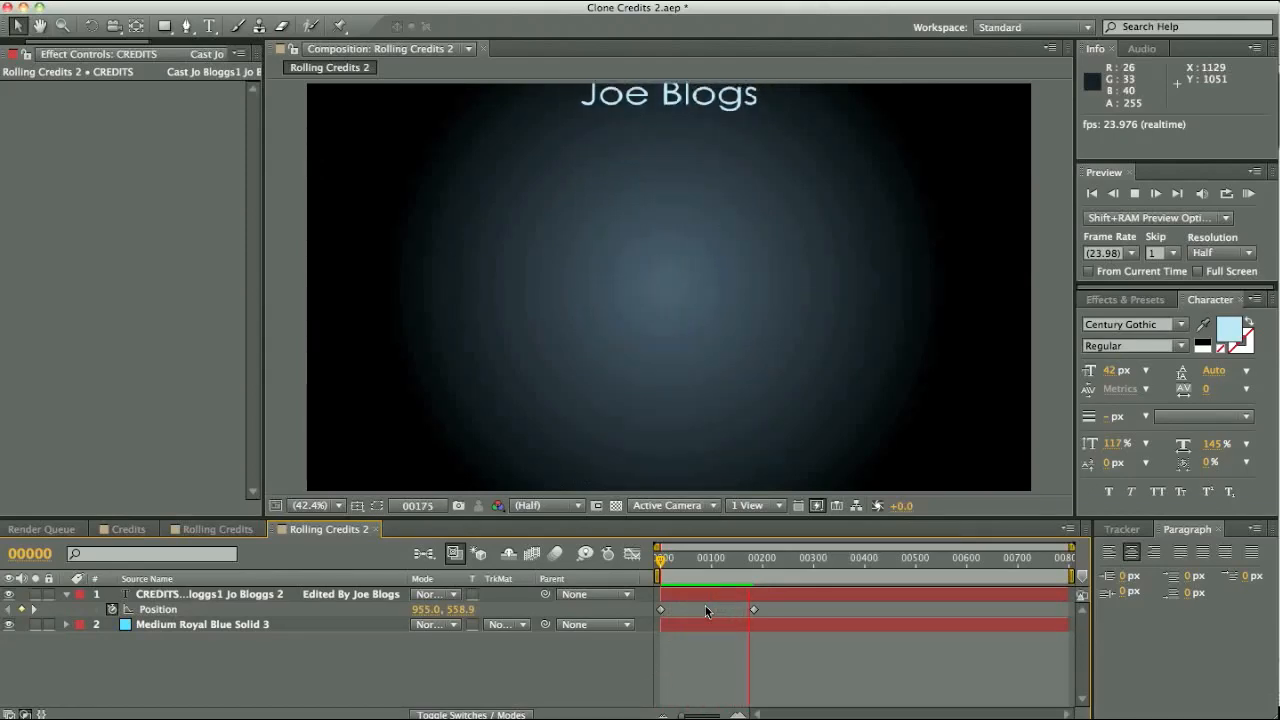
key("space")
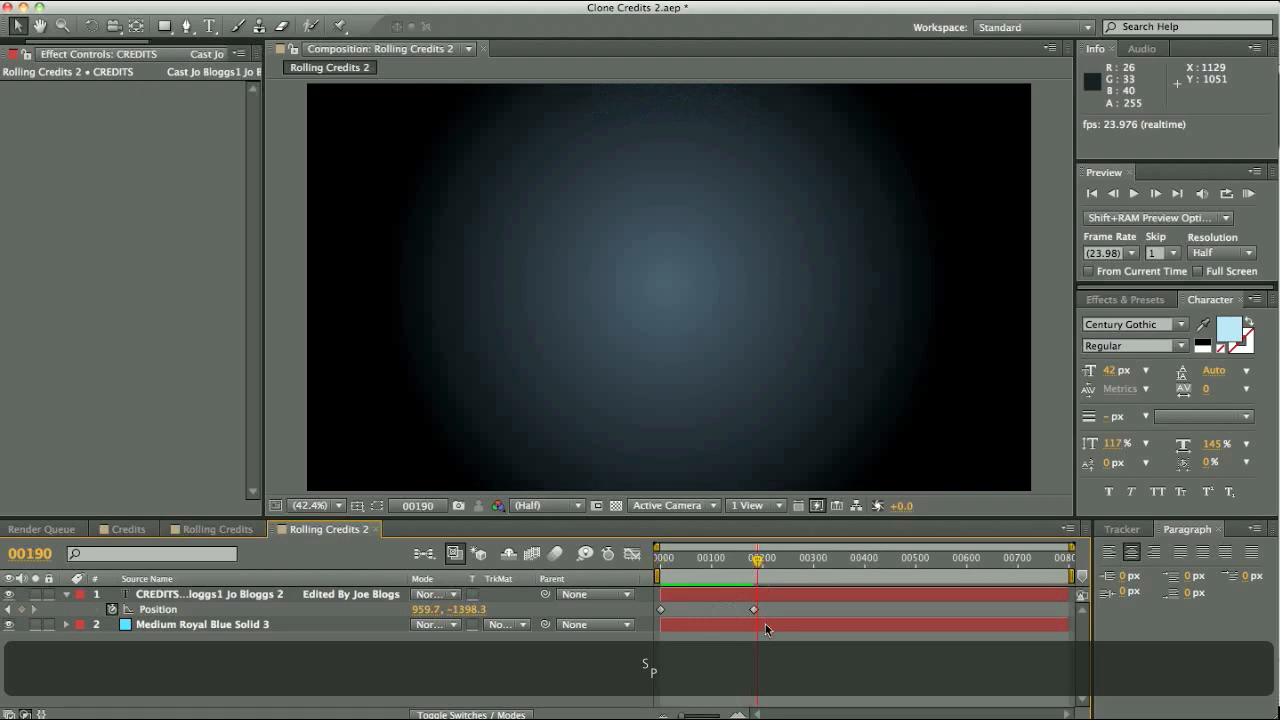
Fade out Medium Royal Blue Solid 3 with opacity keyframes of 100% at frame 00190 and 0% at frame 00214.
left_click(765, 623)
key("t")
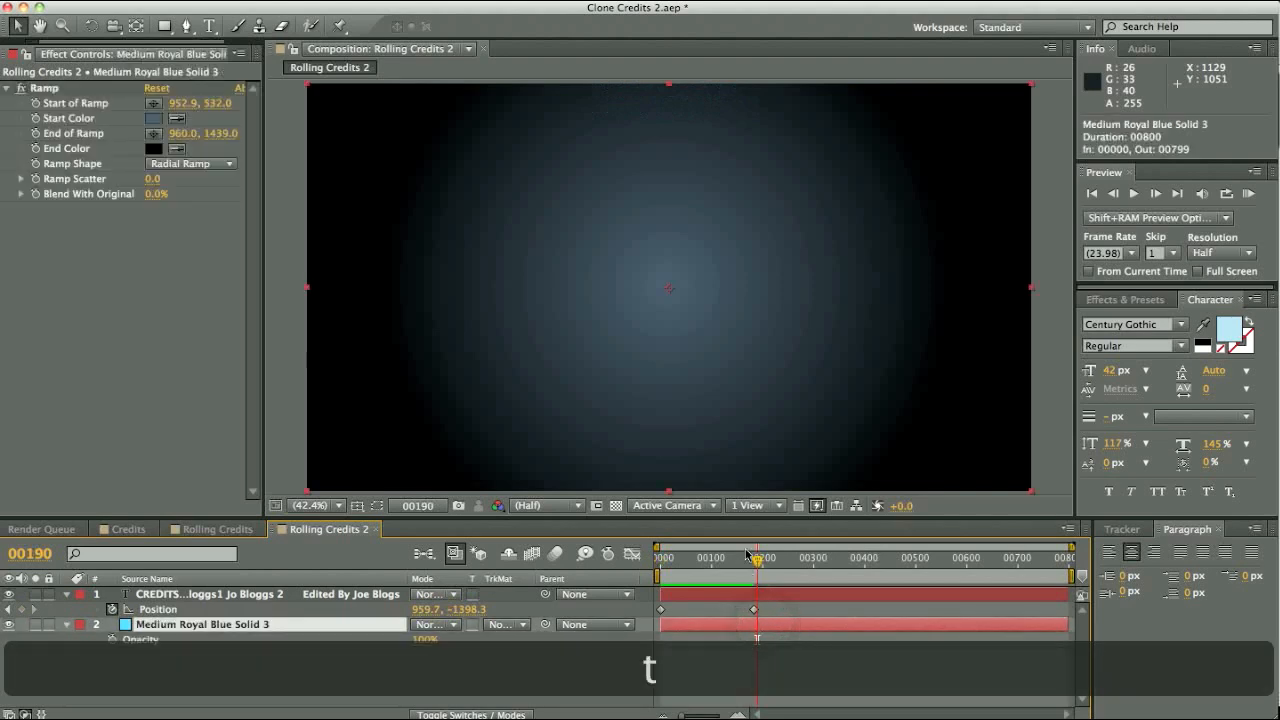
left_click(112, 639)
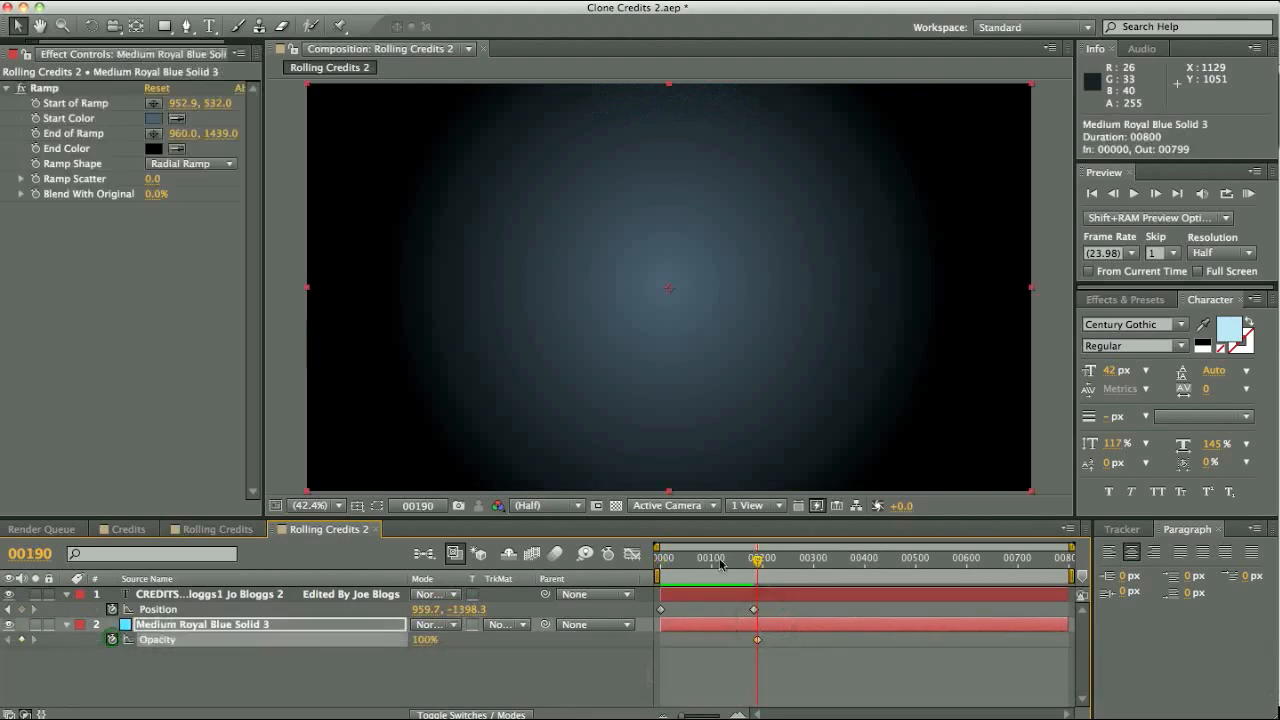
left_click(766, 562)
left_click_drag(766, 568, 769, 566)
left_click(422, 639)
type("0")
key("Return")
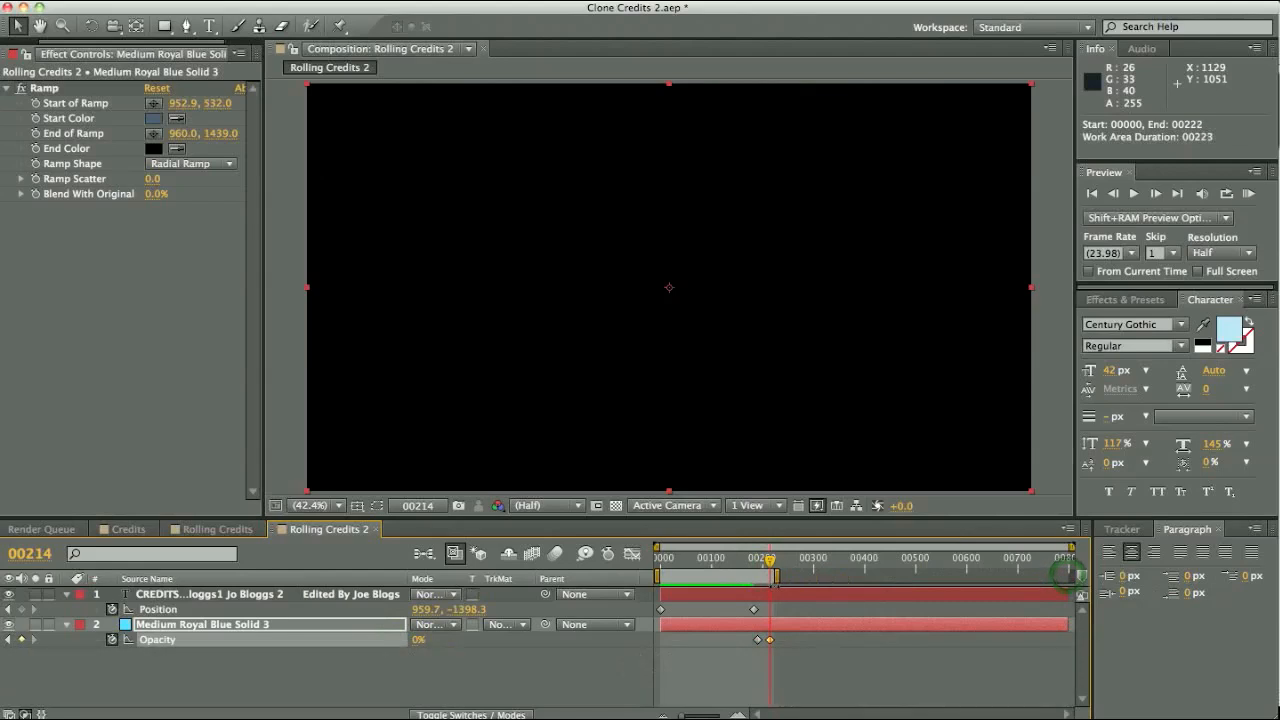
End the work area at about frame 00222, trim the composition to it, and check the final frames.
left_click_drag(1055, 580, 759, 580)
right_click(753, 580)
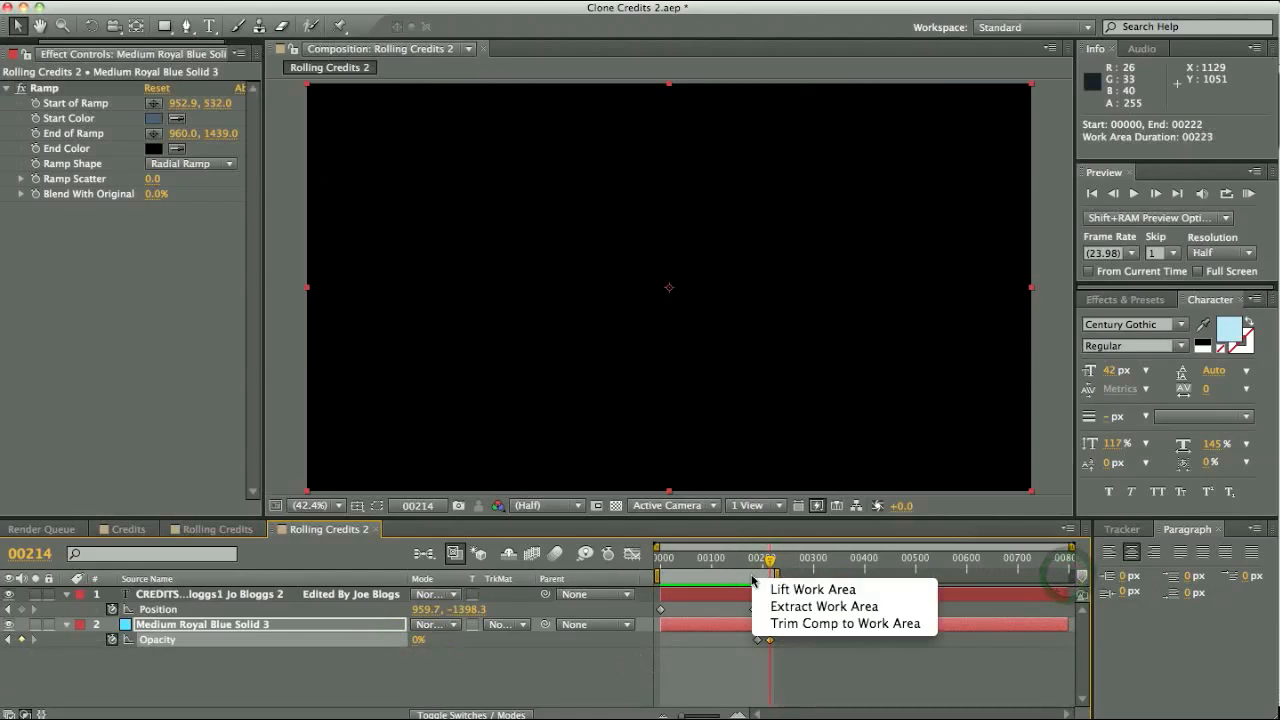
left_click(786, 624)
key("space")
left_click_drag(912, 568, 1075, 570)
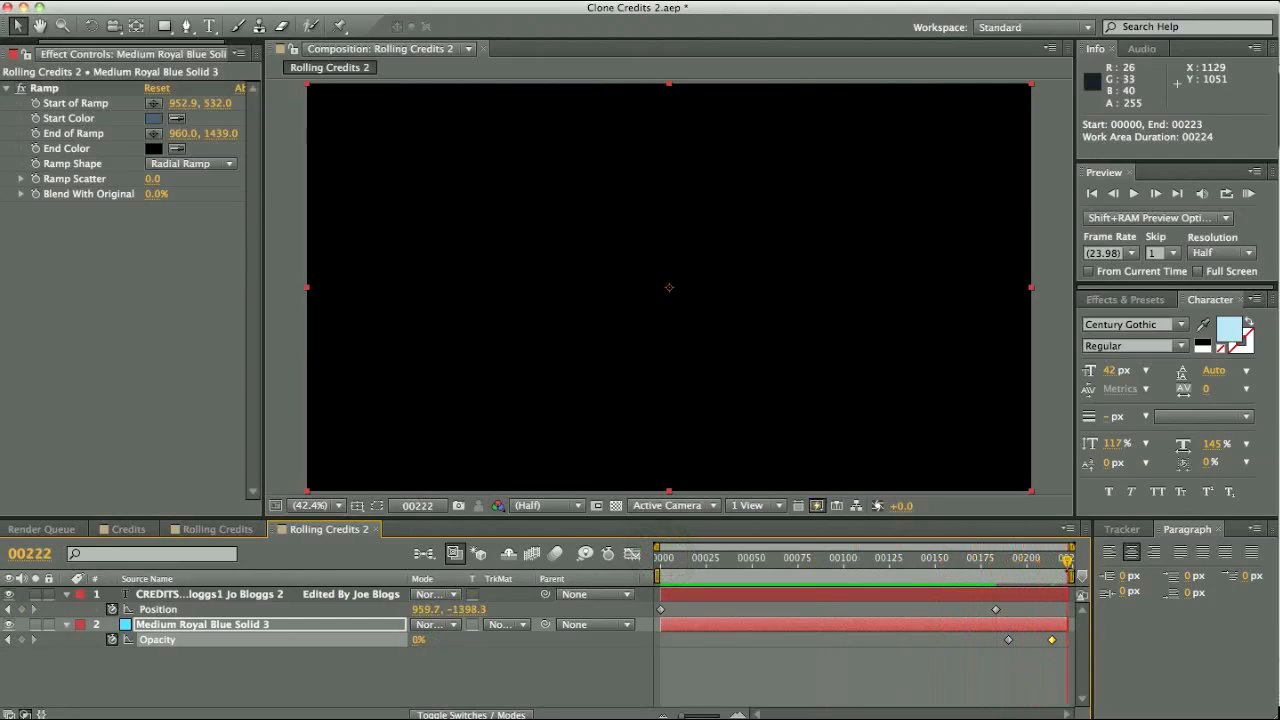
Return the Credits composition to frame 00000 and create a new 1920 x 1080 composition named Sure Targert Credits.
left_click(129, 529)
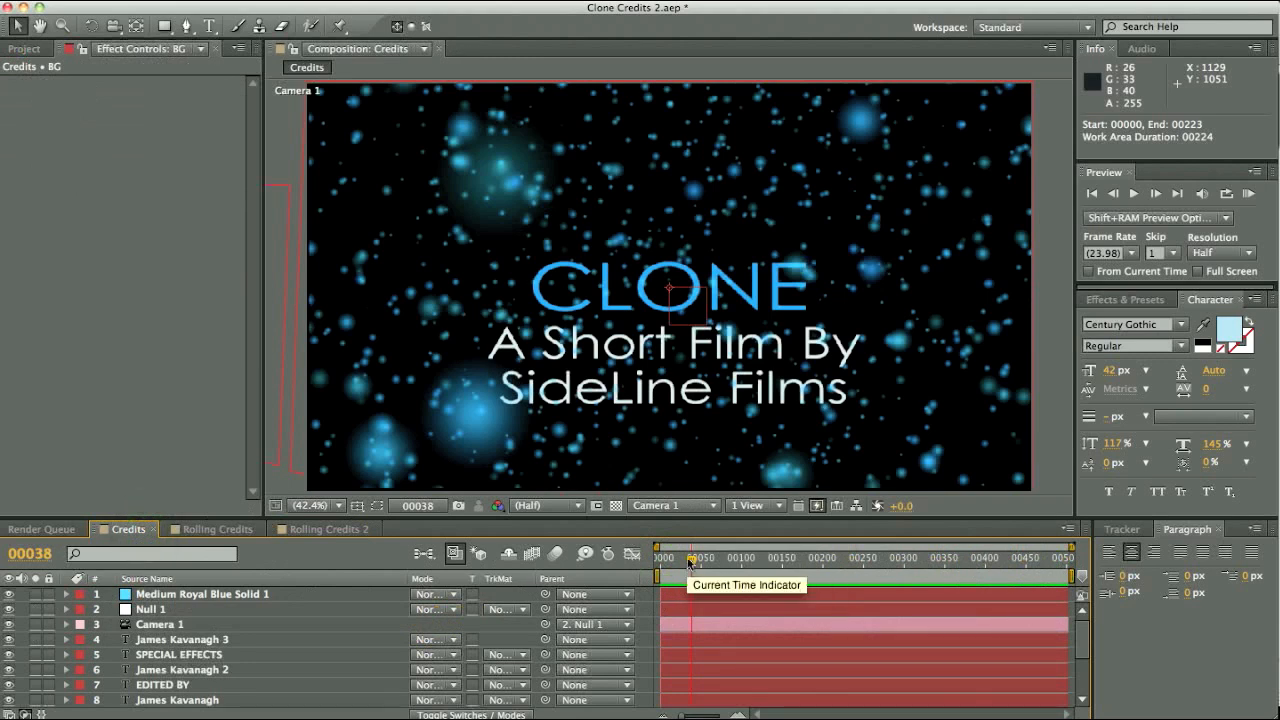
mouse_move(691, 563)
left_mouse_down()
mouse_move(657, 568)
mouse_move(930, 585)
mouse_move(617, 564)
left_mouse_up()
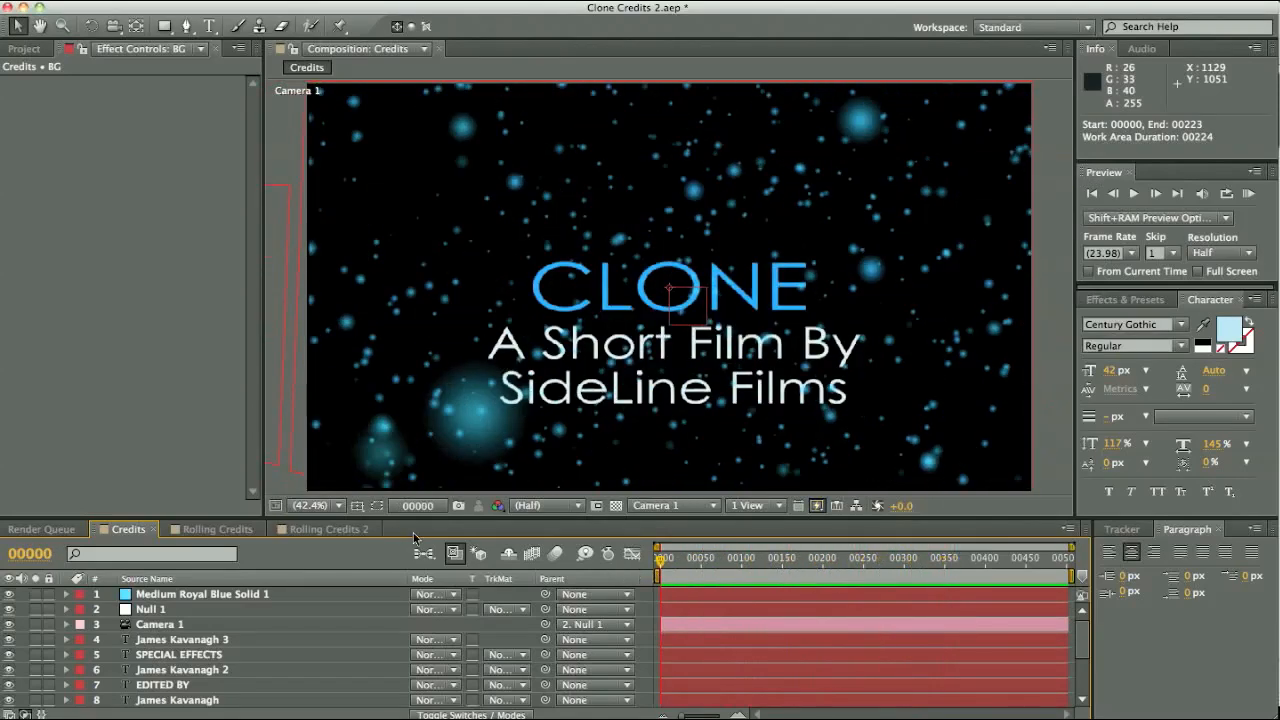
left_click(34, 54)
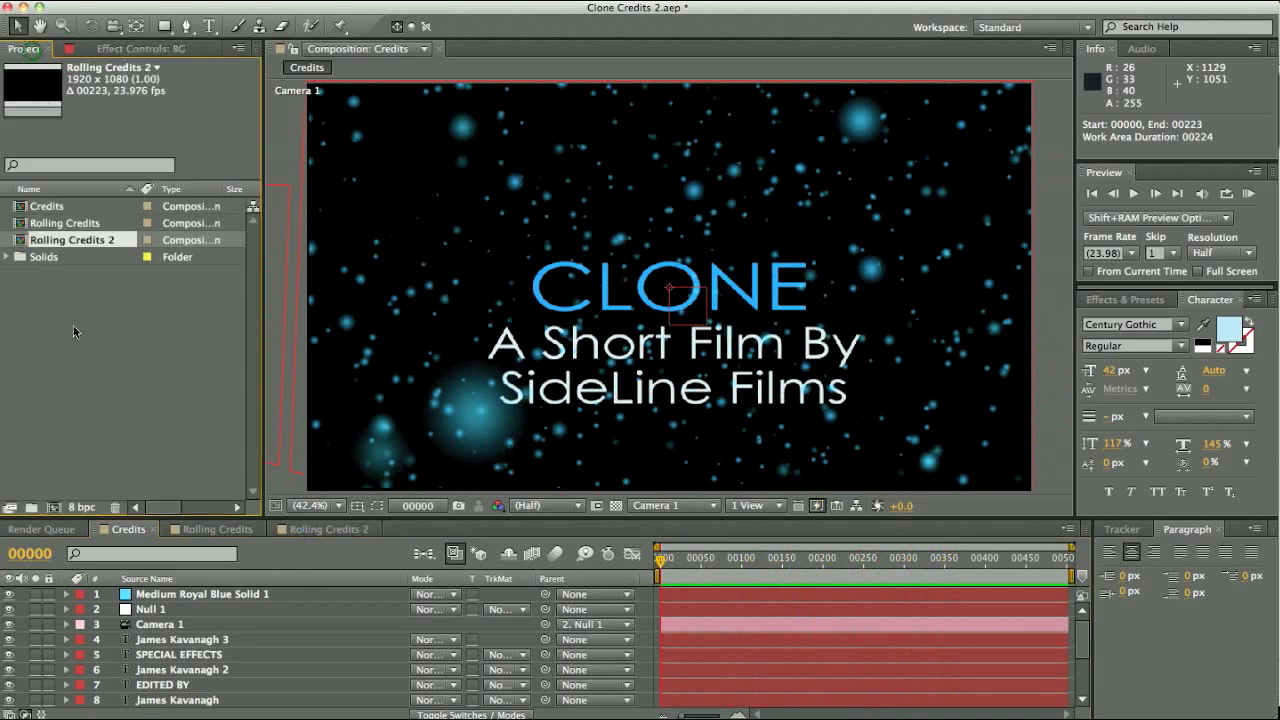
right_click(72, 328)
left_click(107, 340)
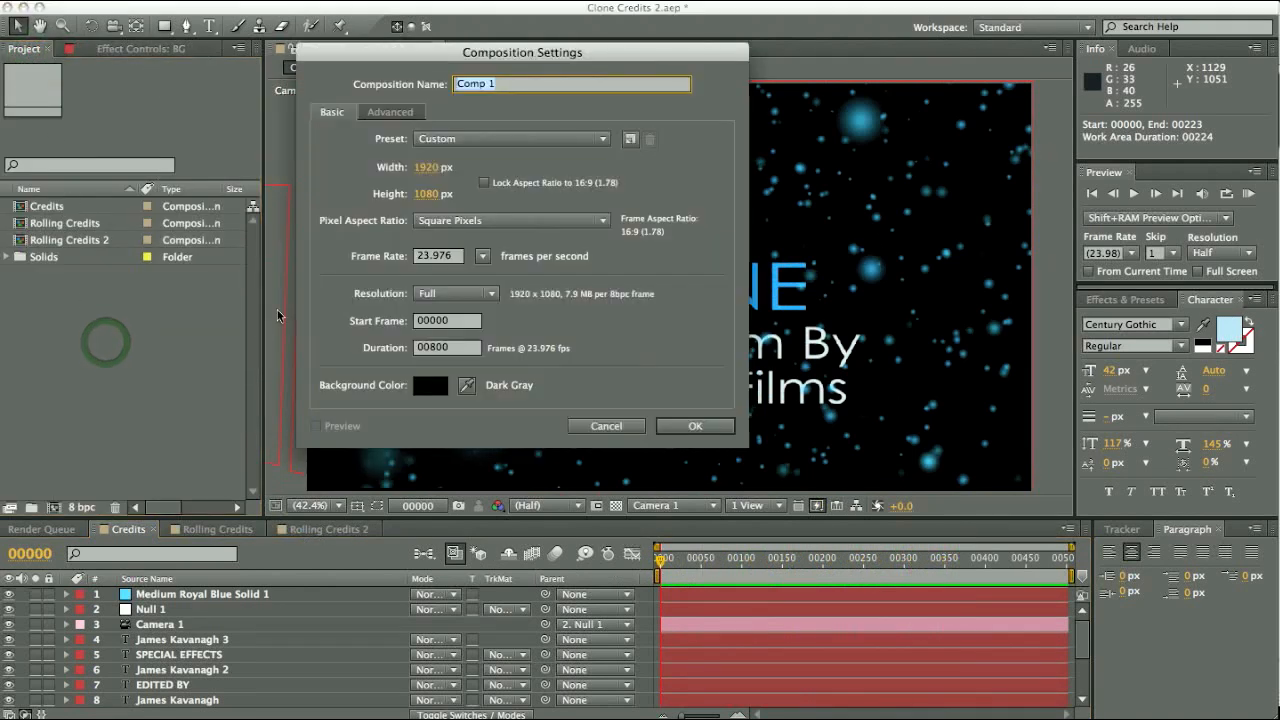
type("Sure Targert Credits")
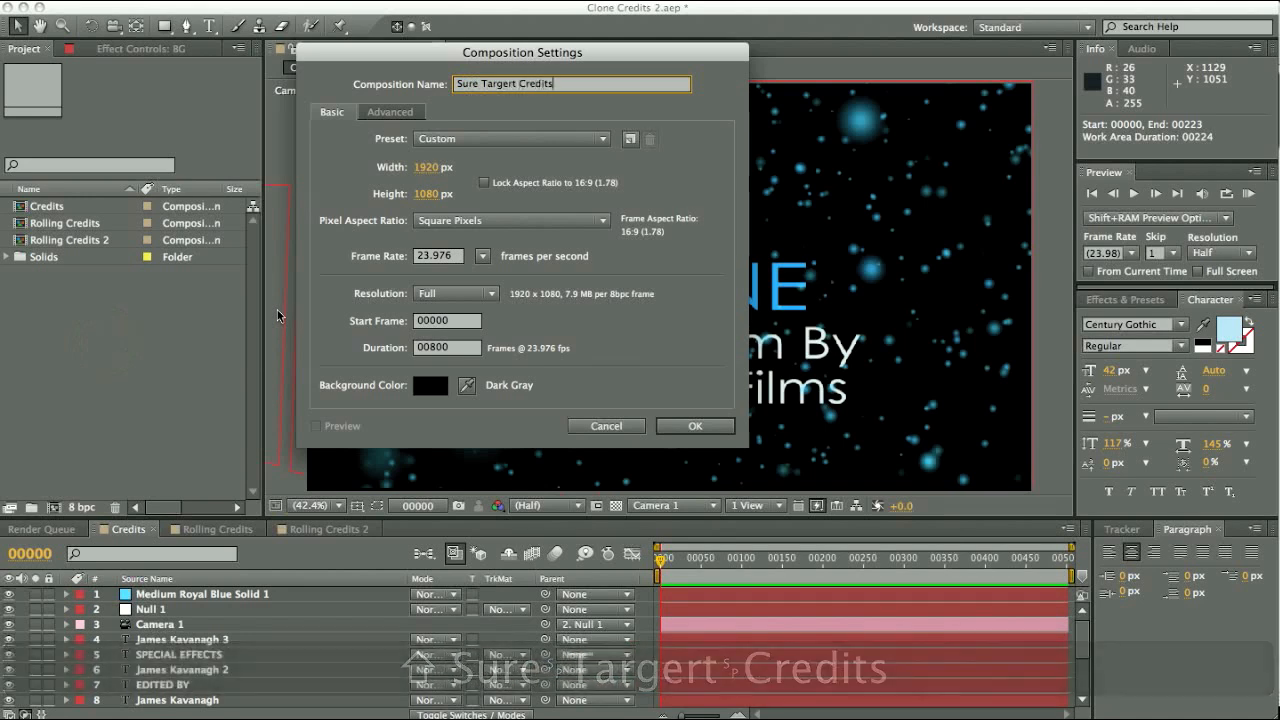
key("Return")
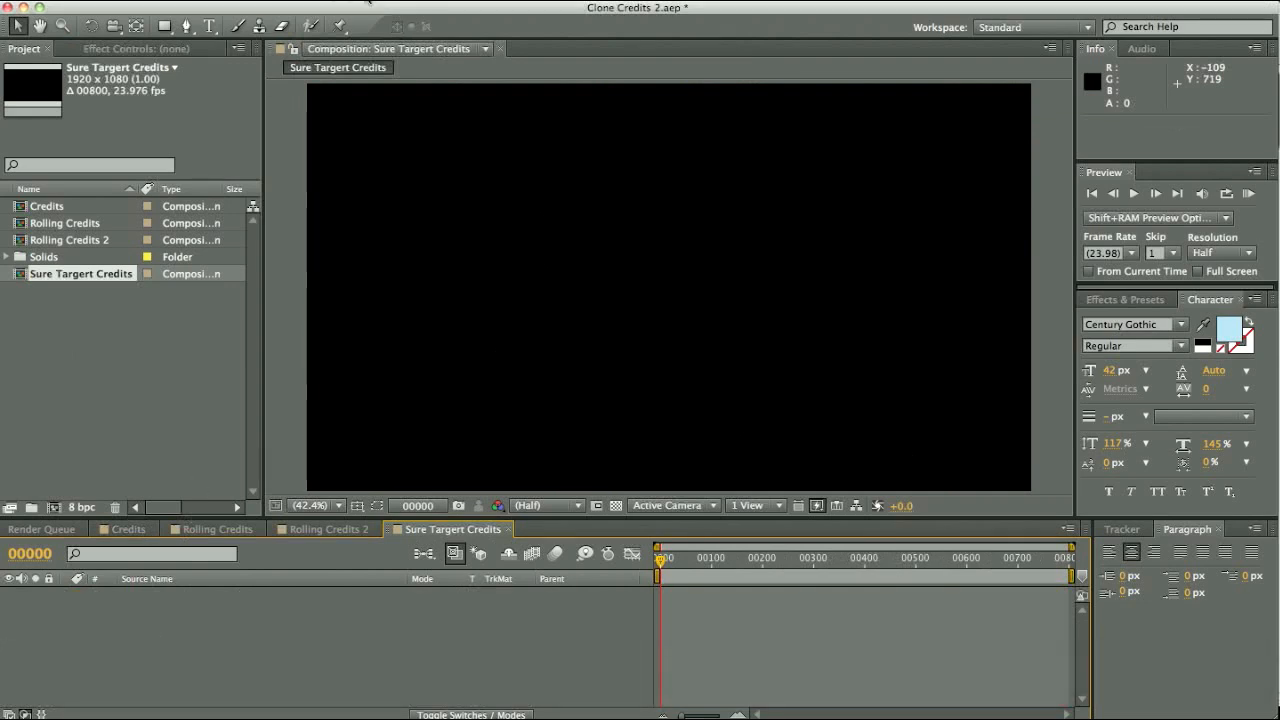
Add a full-frame black (000000) solid layer named BG to the Sure Targert Credits composition.
left_click(326, 1)
mouse_move(473, 13)
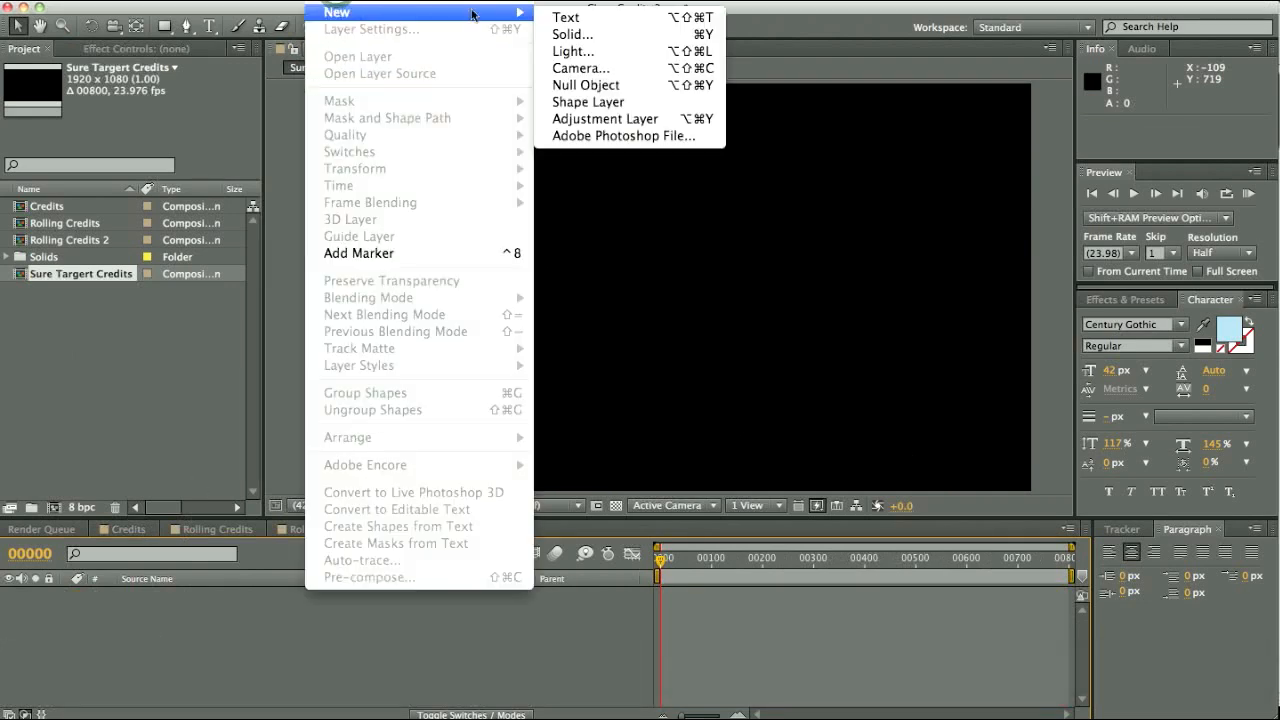
left_click(598, 33)
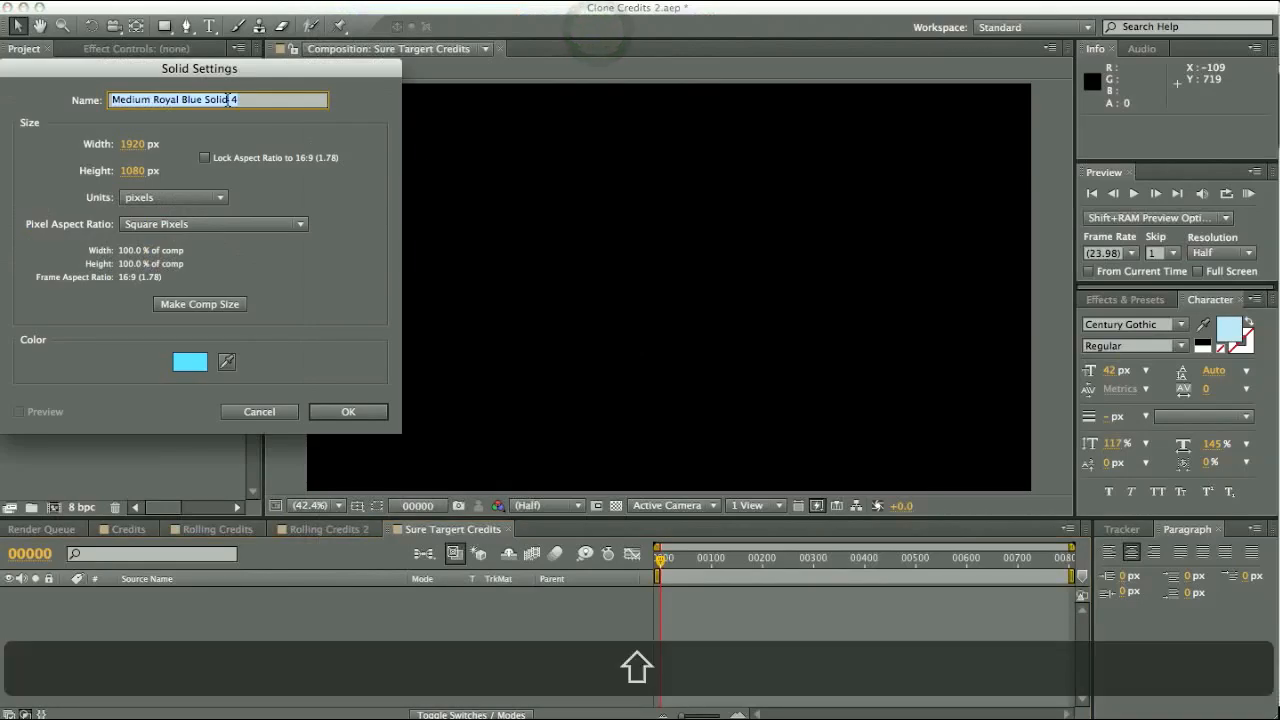
type("BG")
left_click(190, 362)
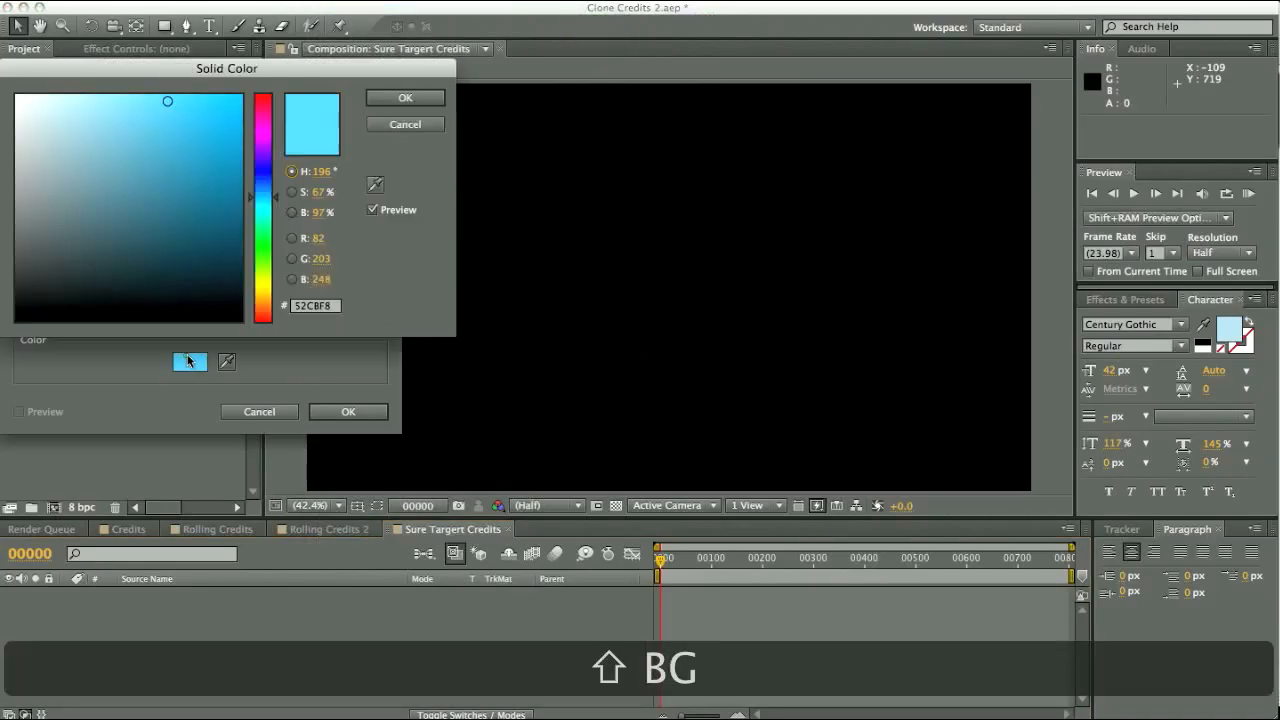
left_click(215, 310)
left_click(405, 97)
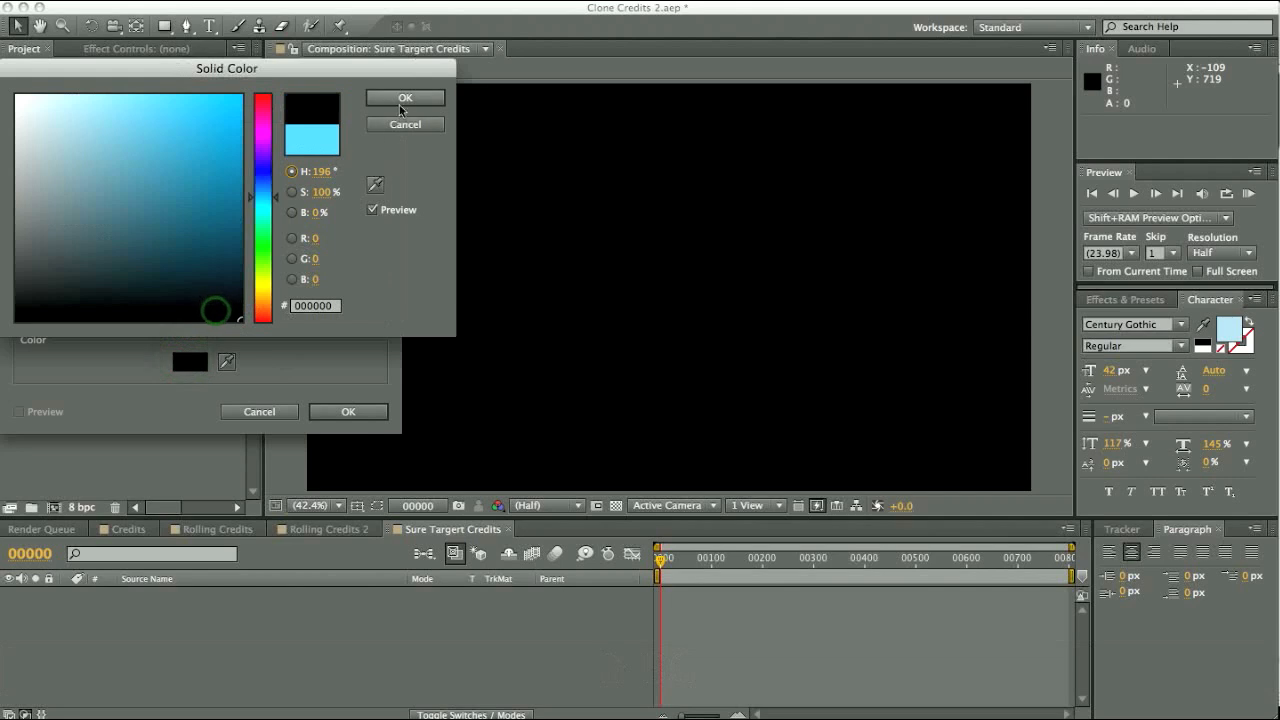
left_click(348, 411)
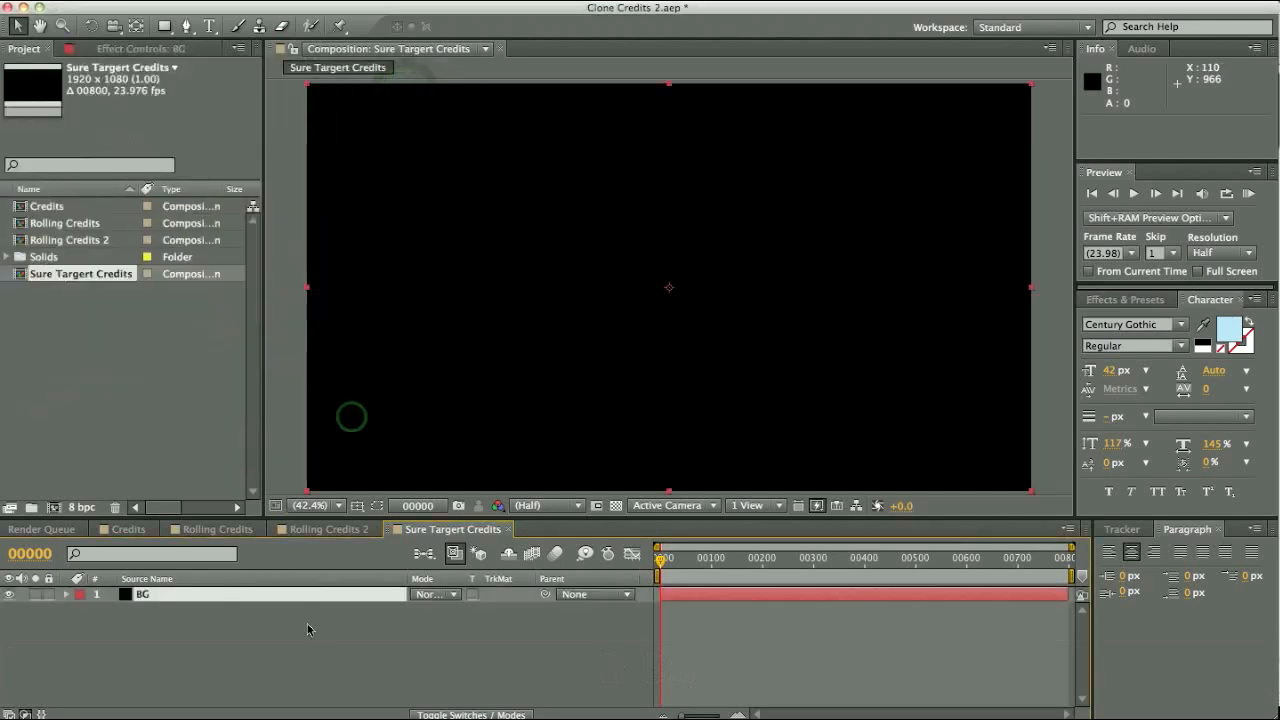
Copy the CLONE and A Short Film By SideLine Films text layers from Credits into the Sure Targert Credits composition.
left_click(128, 529)
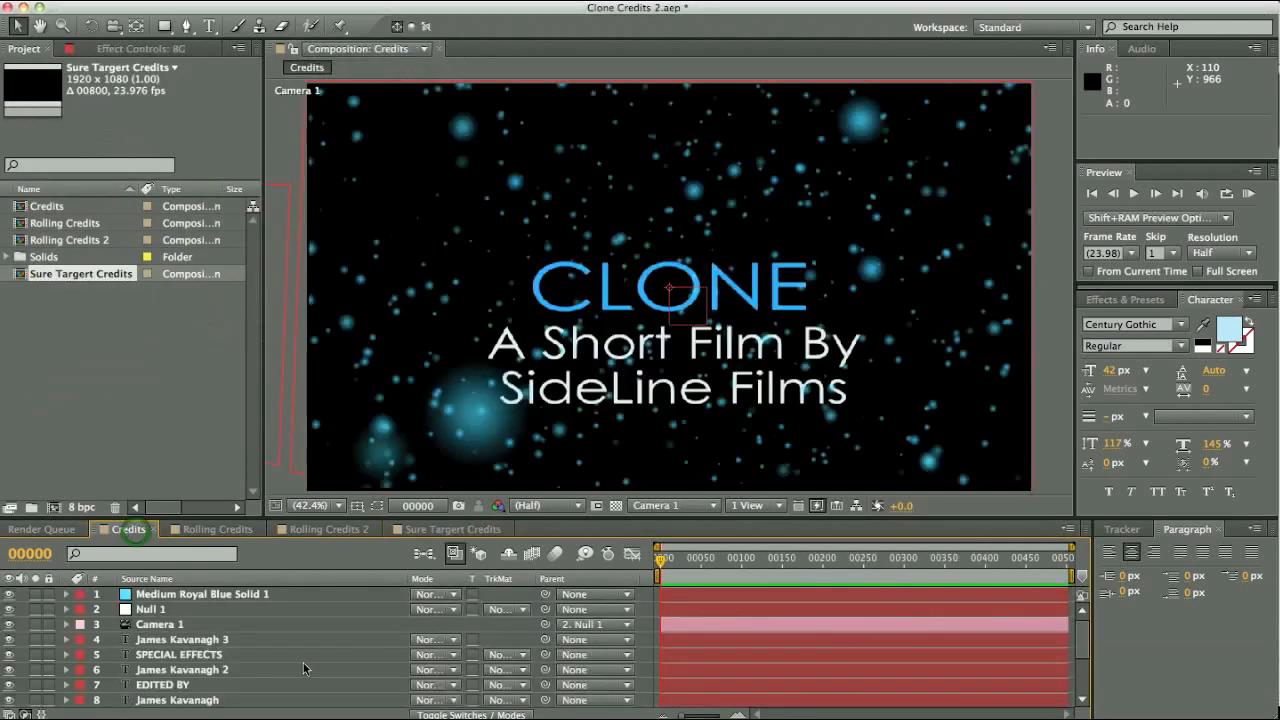
scroll(300, 665, "down", 4)
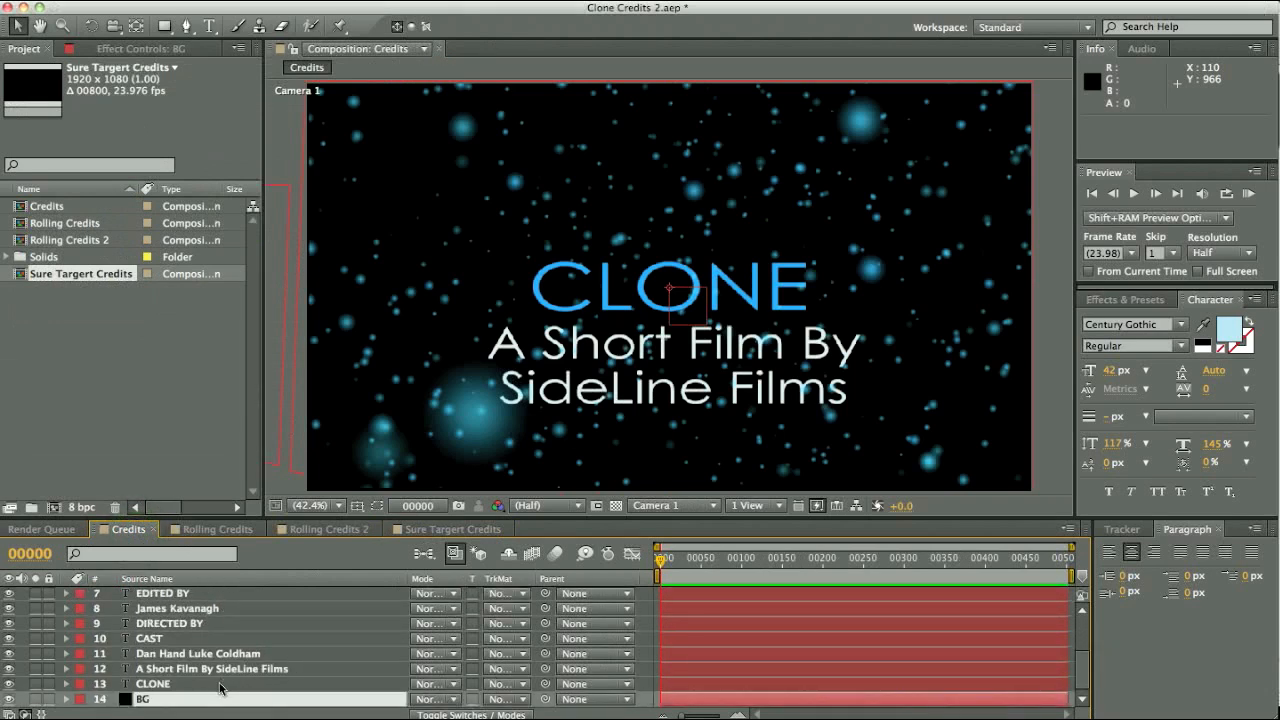
left_click(215, 686)
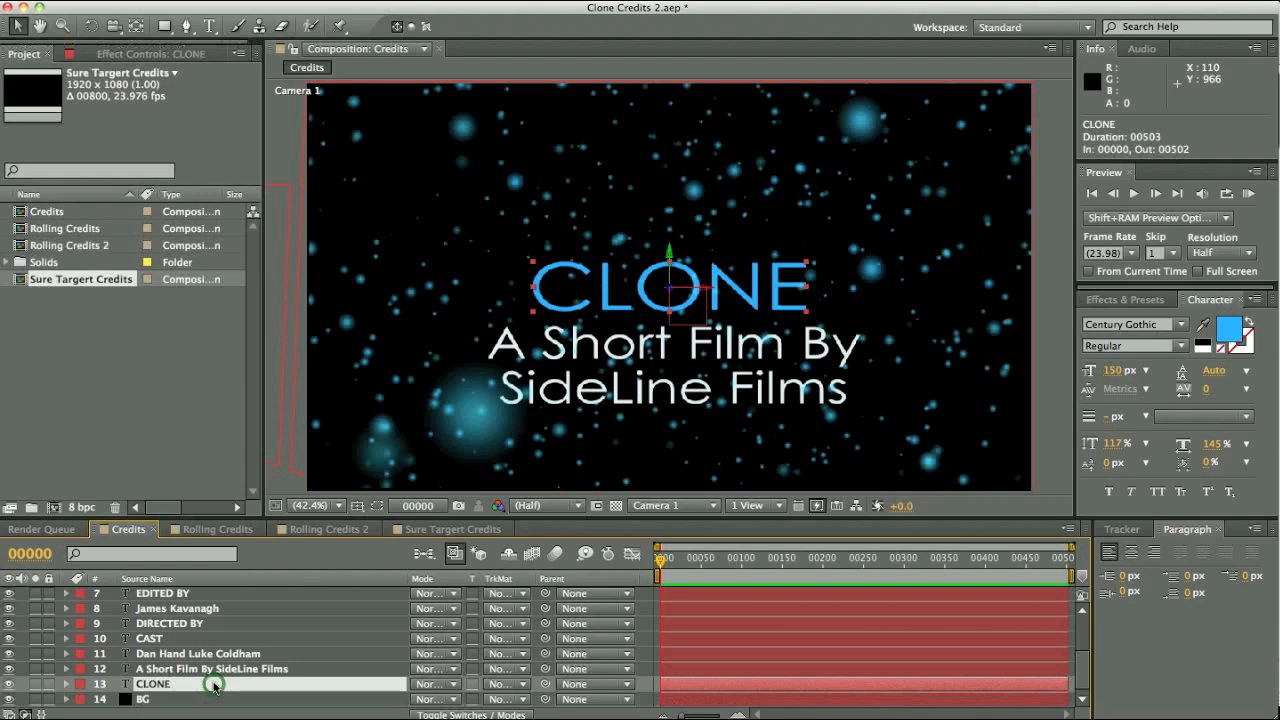
left_click(213, 668, "shift")
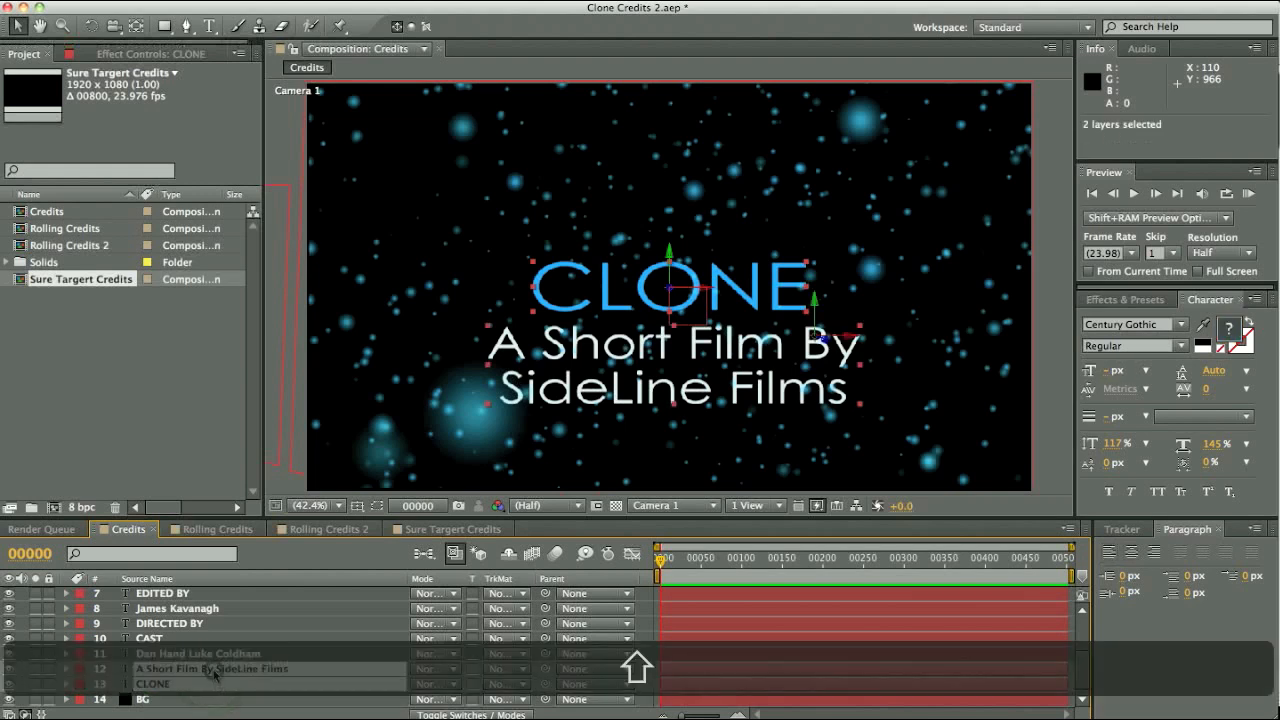
key("shift+super+c")
left_click(450, 529)
left_click(239, 626)
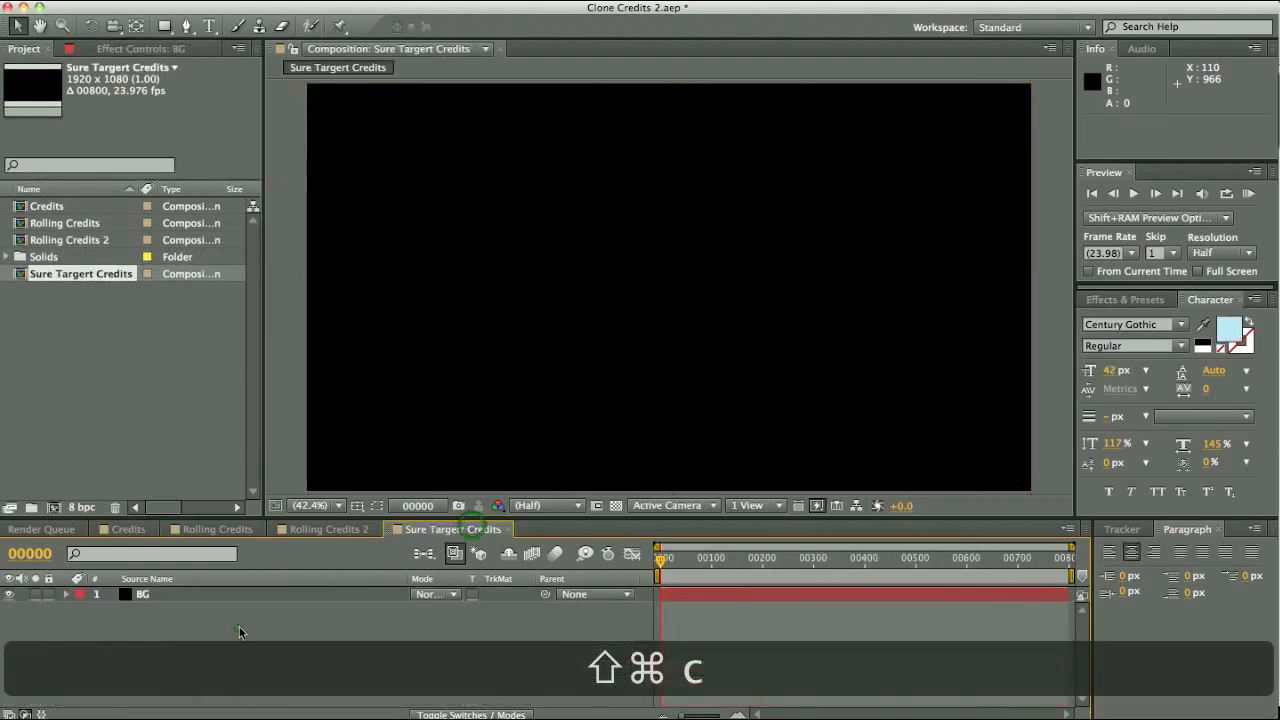
key("super+v")
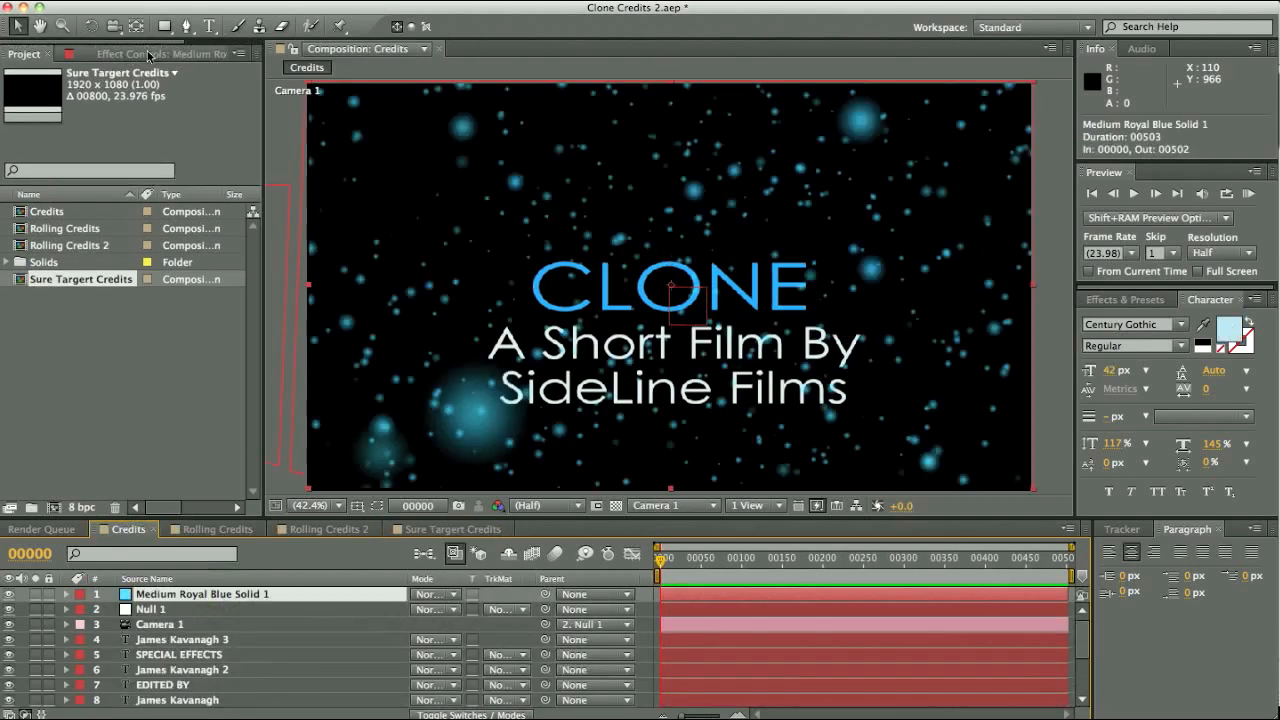
Examine the particle solid's CC Particle World settings, including Producer, and view the Credits composition from the Top.
left_click(146, 52)
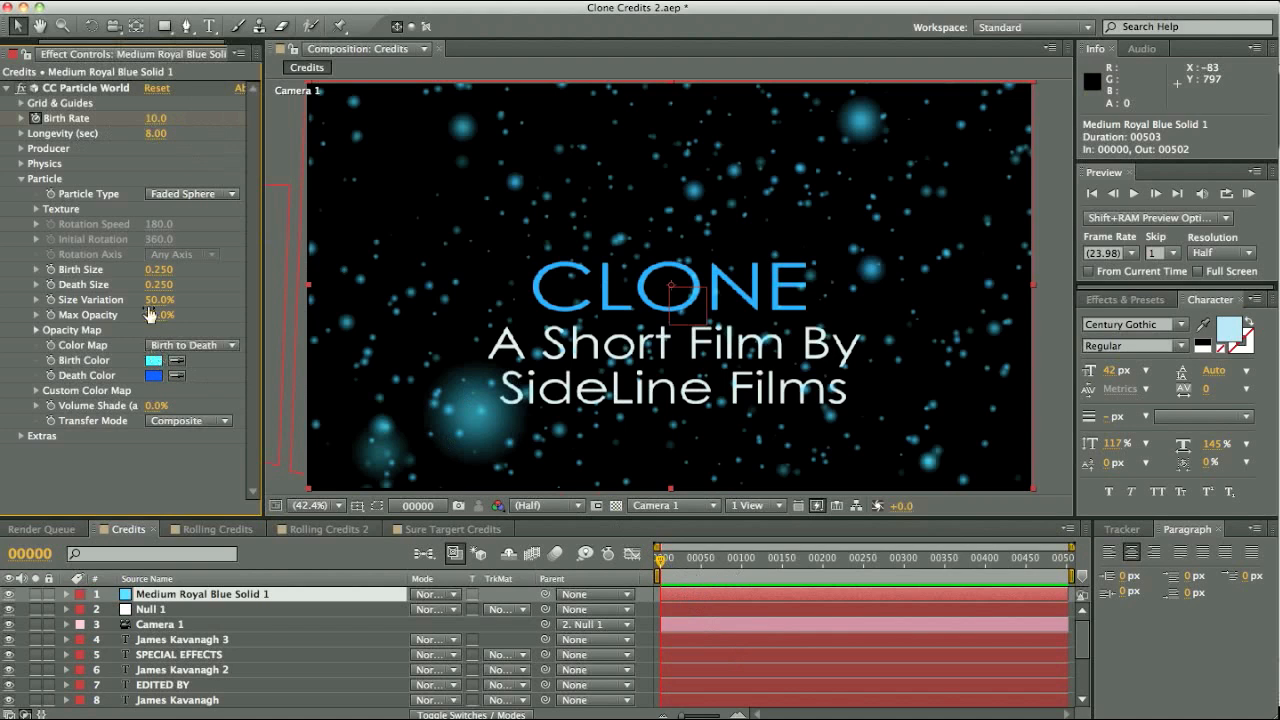
left_click(678, 507)
left_click(672, 594)
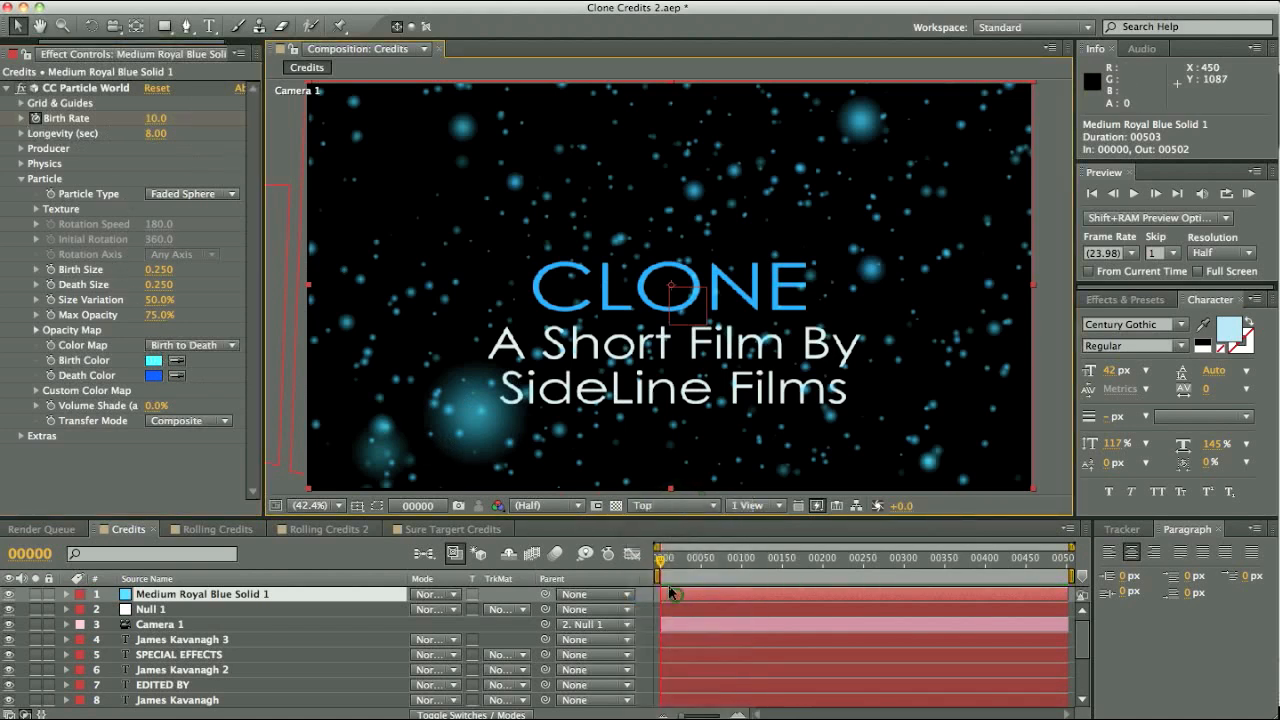
scroll(682, 352, "down", 3)
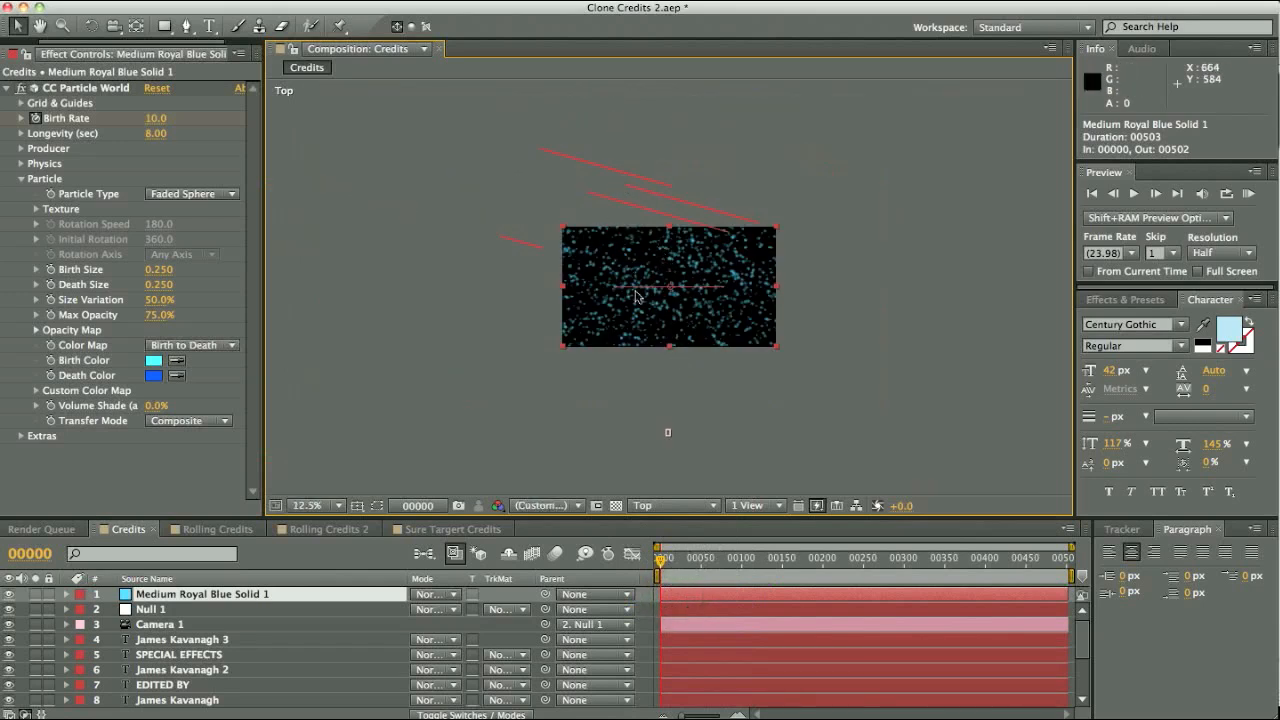
left_click(22, 149)
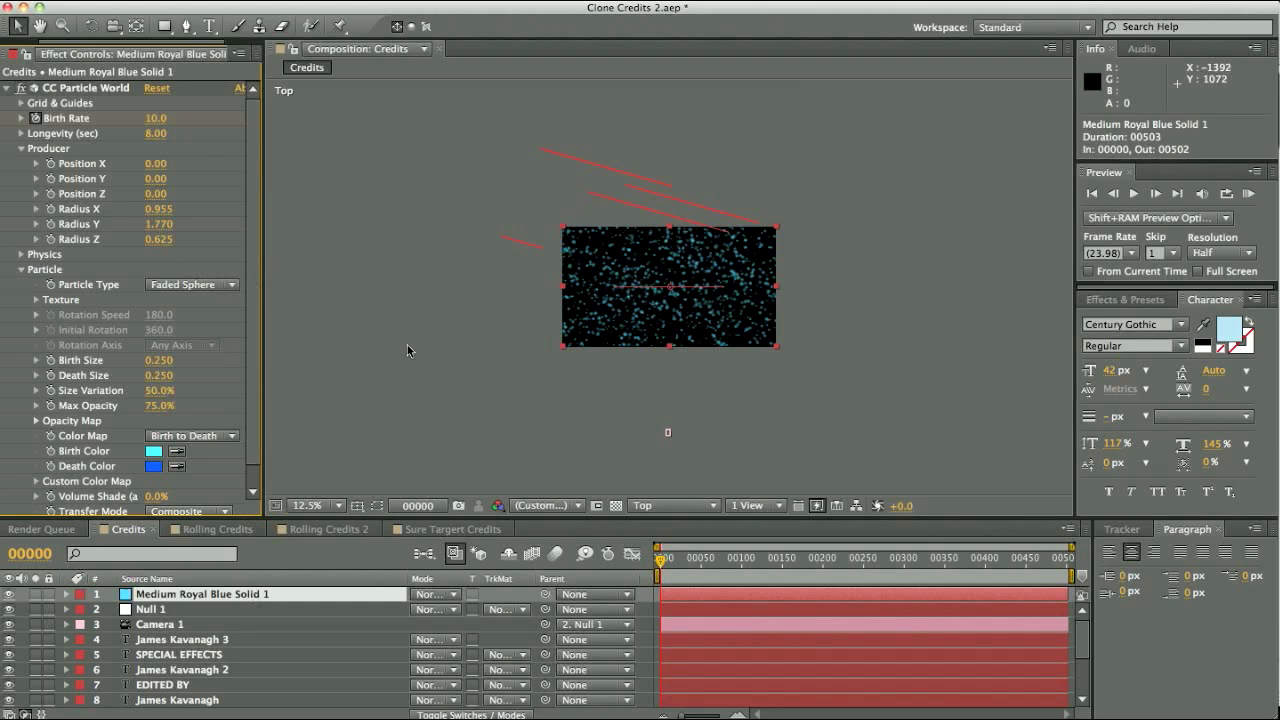
Return the Credits composition to the Camera 1 view at Fit magnification and move to frame 00001.
left_click(664, 505)
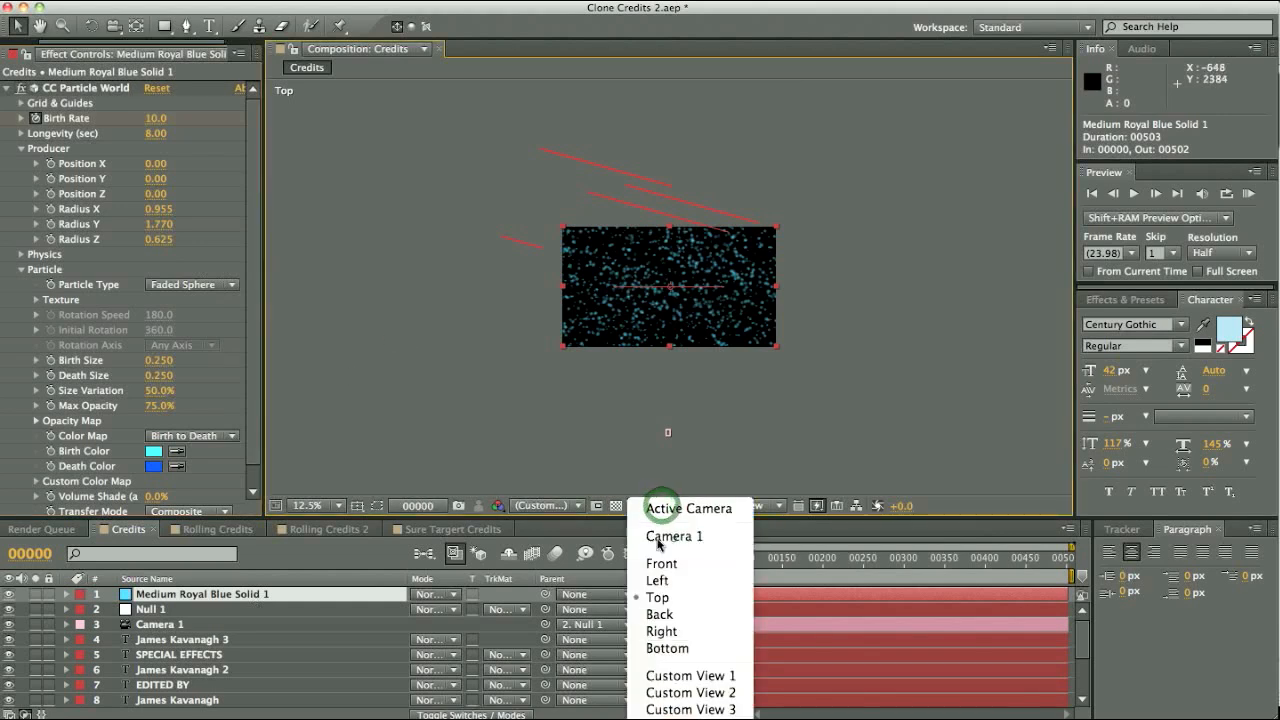
left_click(650, 537)
left_click(326, 505)
left_click(340, 463)
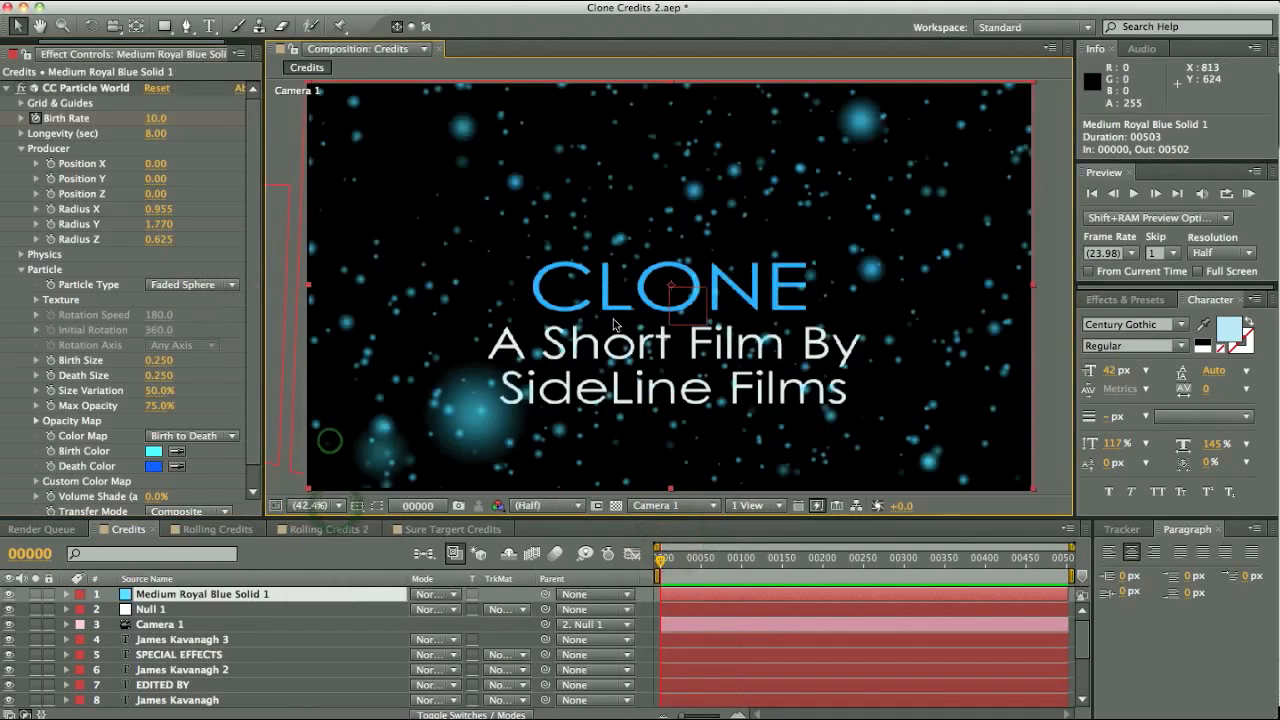
mouse_move(664, 571)
left_mouse_down()
mouse_move(737, 568)
mouse_move(667, 576)
left_mouse_up()
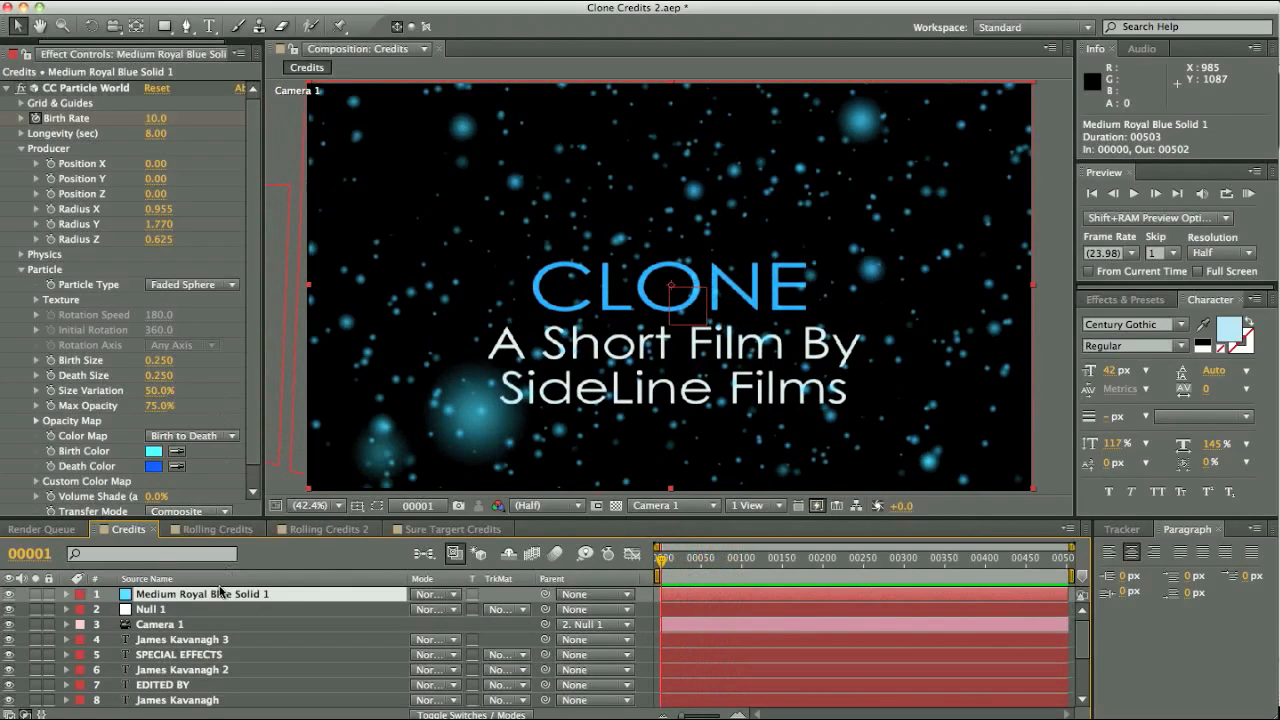
Copy the Medium Royal Blue Solid 1 particle layer from Credits into the Sure Targert Credits composition.
key("super+c")
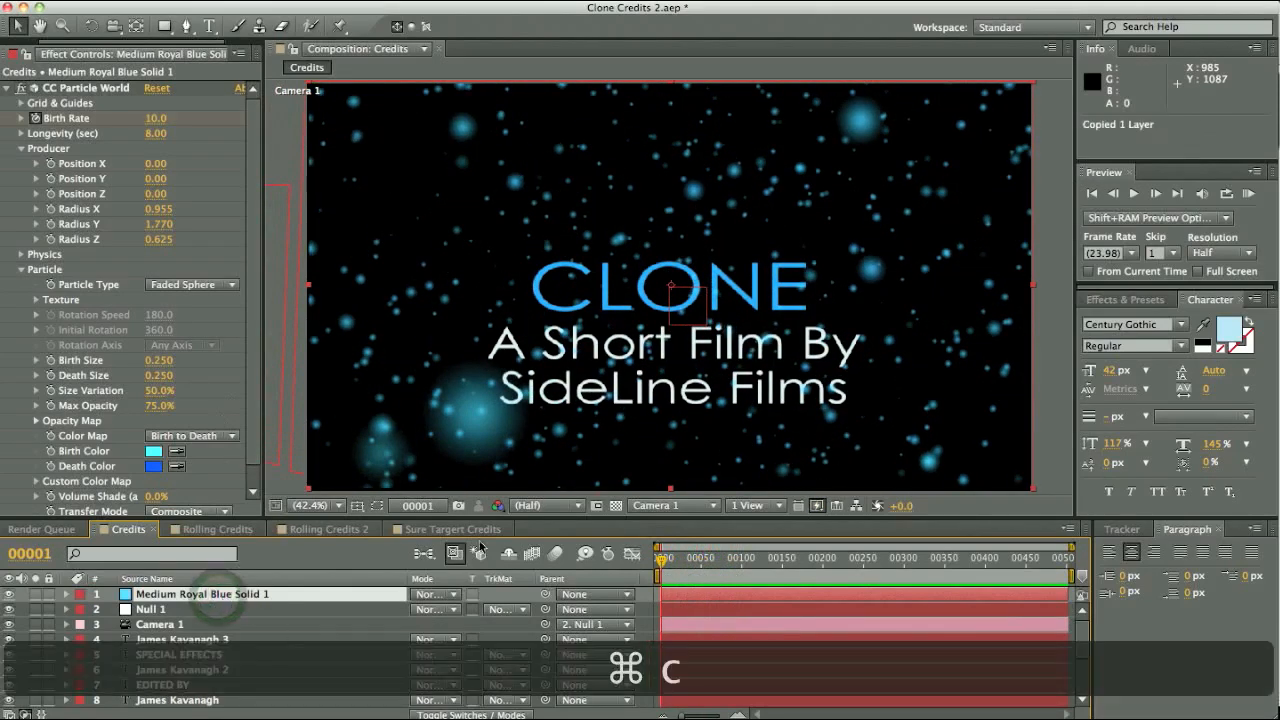
left_click(452, 529)
key("super+v")
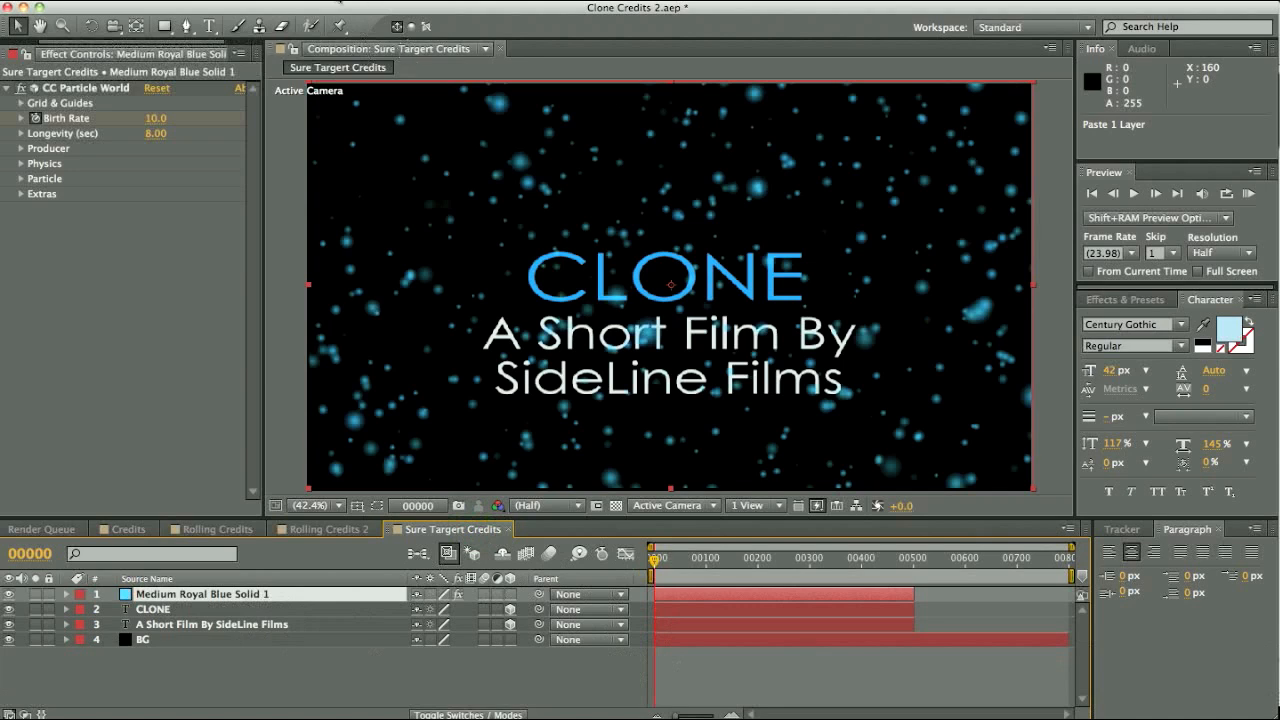
Select Null 1 in the Credits composition to show its Sure Target controls, and search the effects for "sure".
left_click(146, 529)
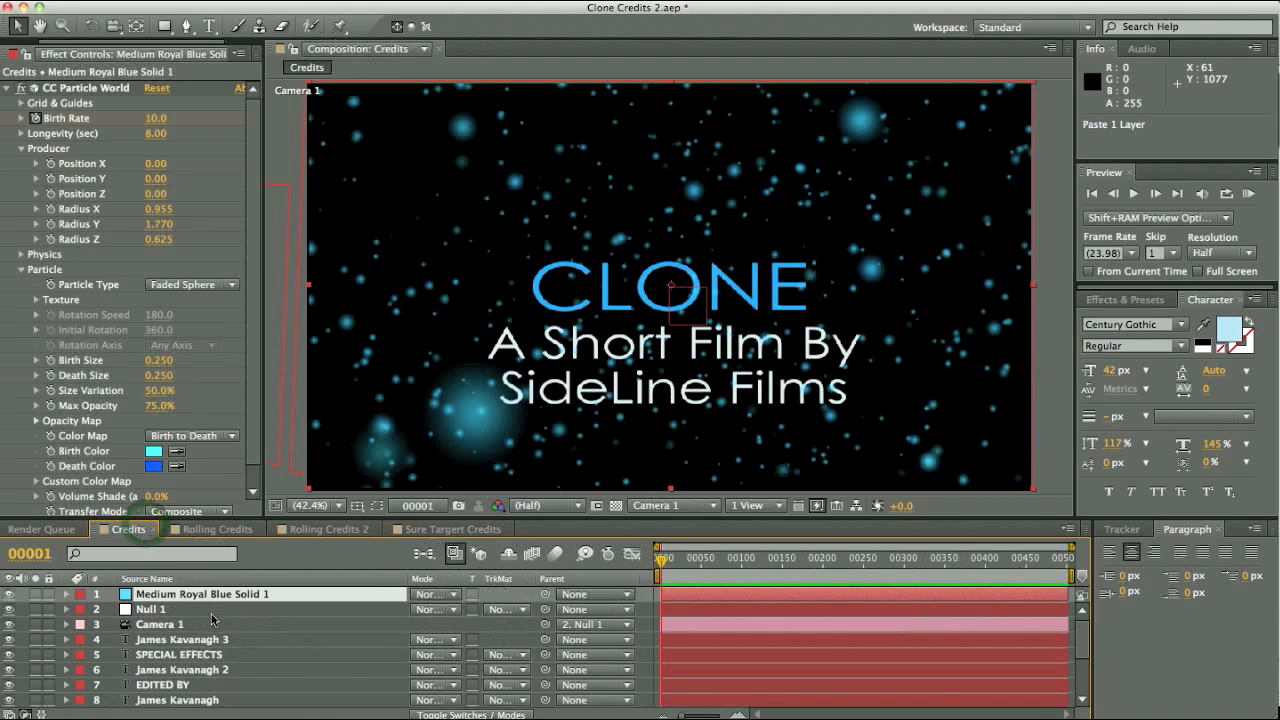
left_click(210, 625)
left_click(208, 609)
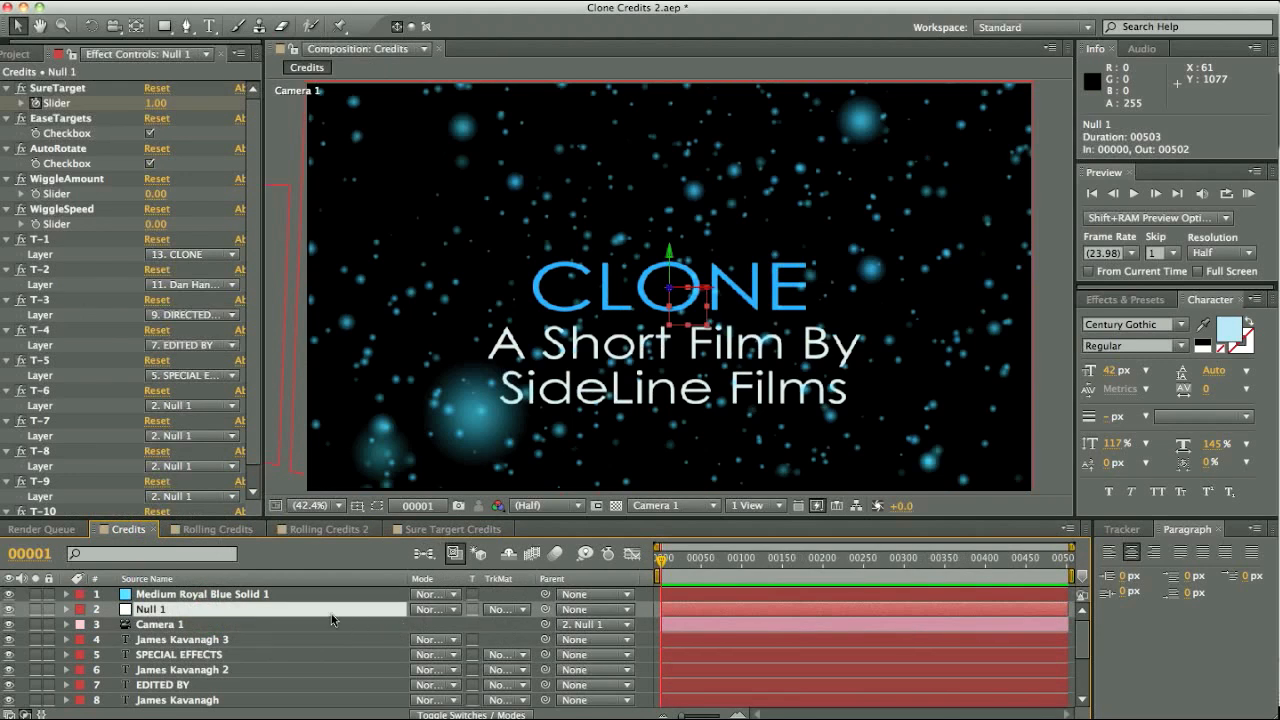
left_click(1103, 298)
left_click_drag(1136, 321, 1046, 312)
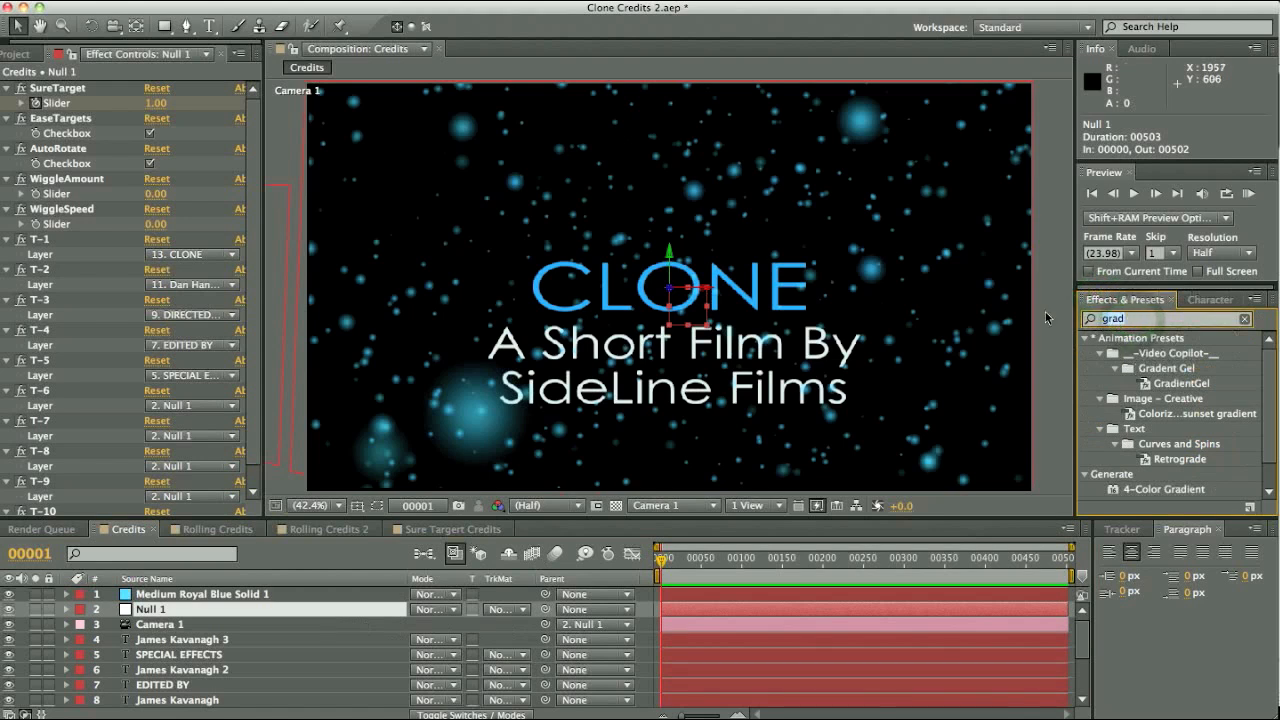
type("sure")
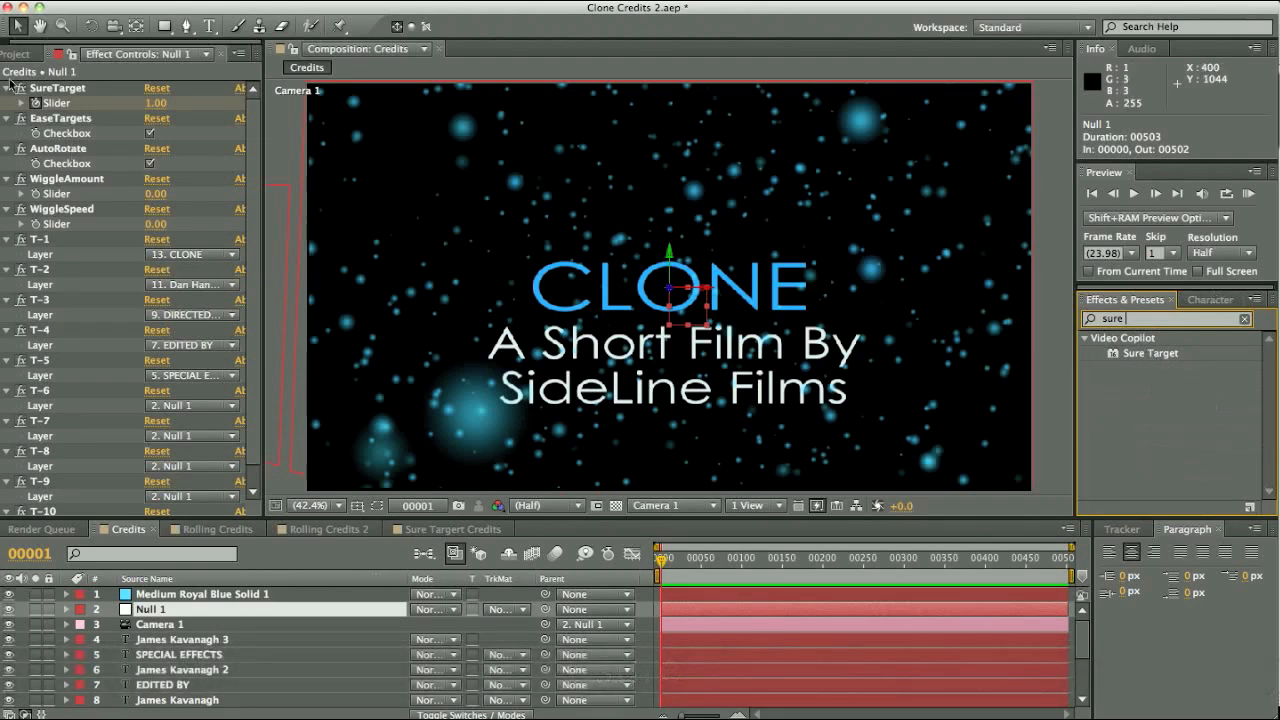
Choose CLONE as target T-1 and the cast names layer as target T-2 in Null 1's Sure Target controls.
left_click_drag(254, 147, 254, 152)
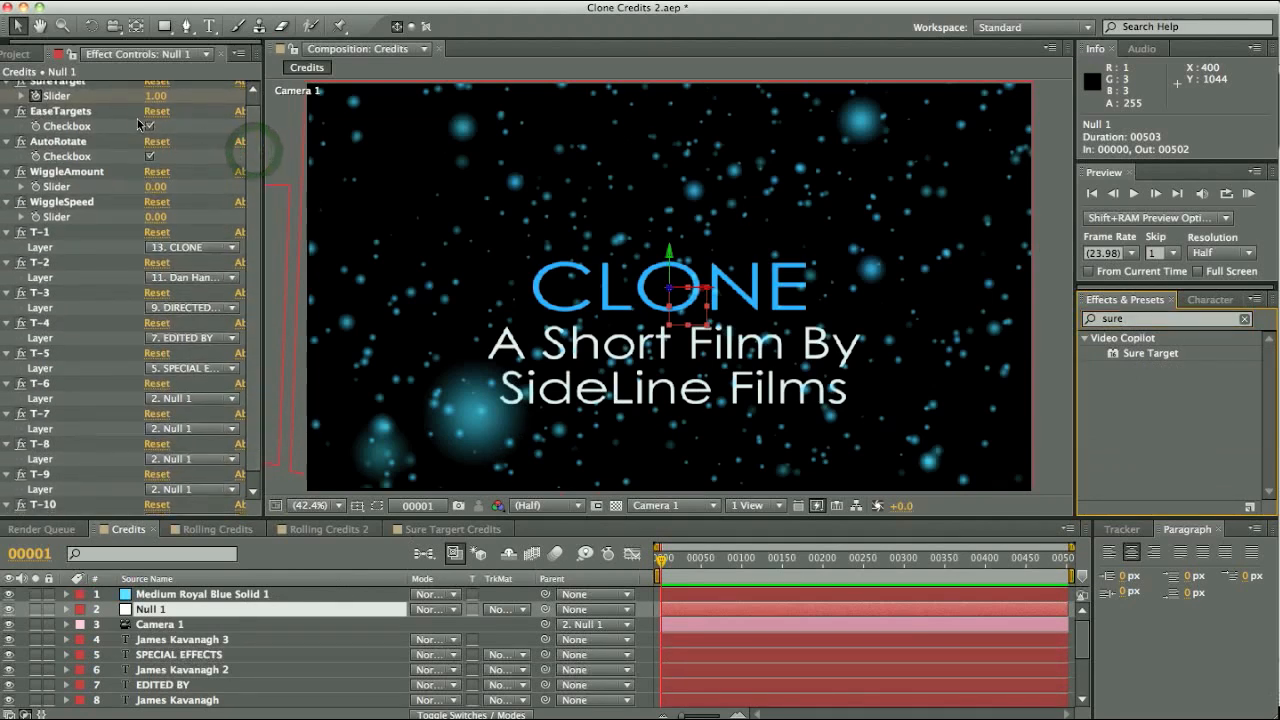
left_click_drag(254, 156, 253, 168)
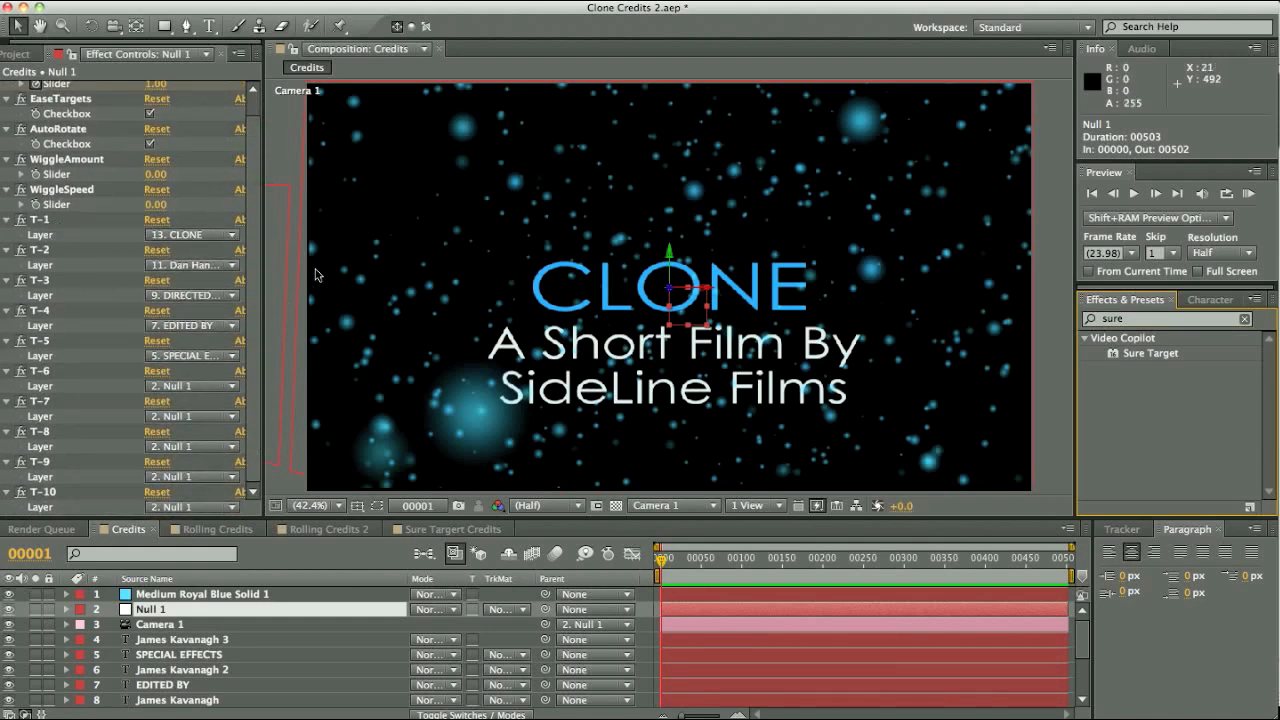
left_click(231, 234)
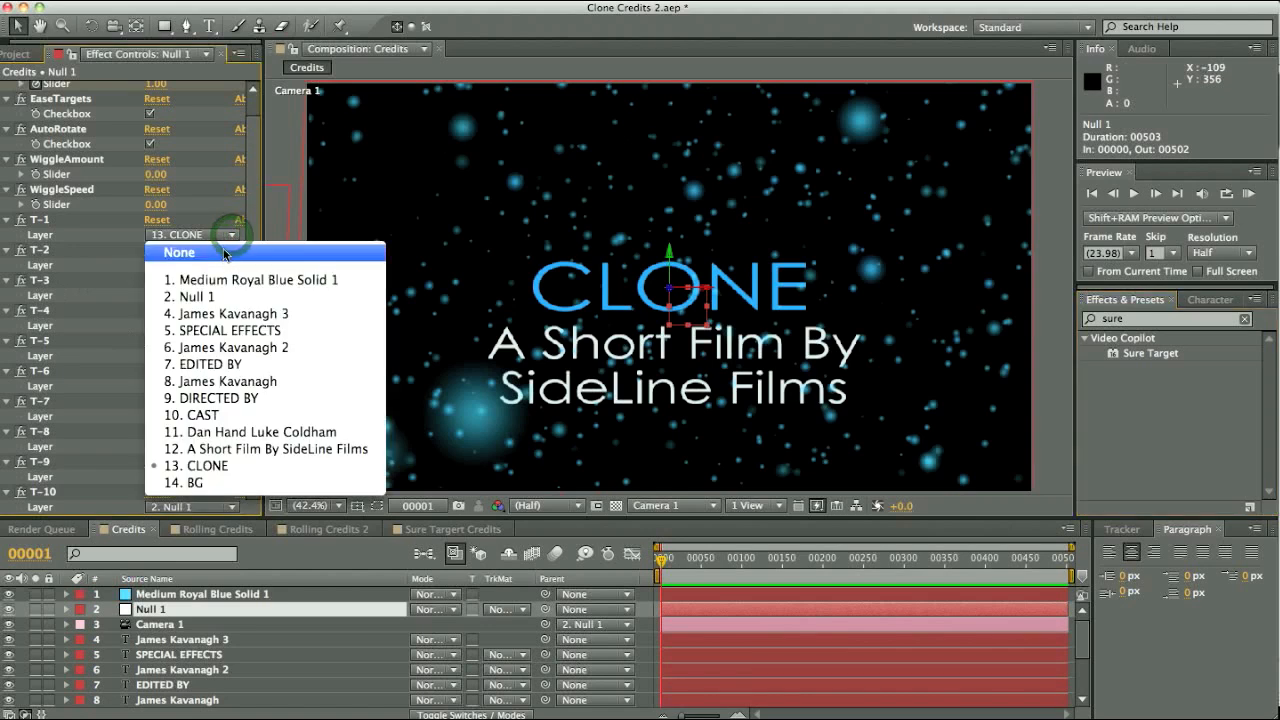
left_click(218, 467)
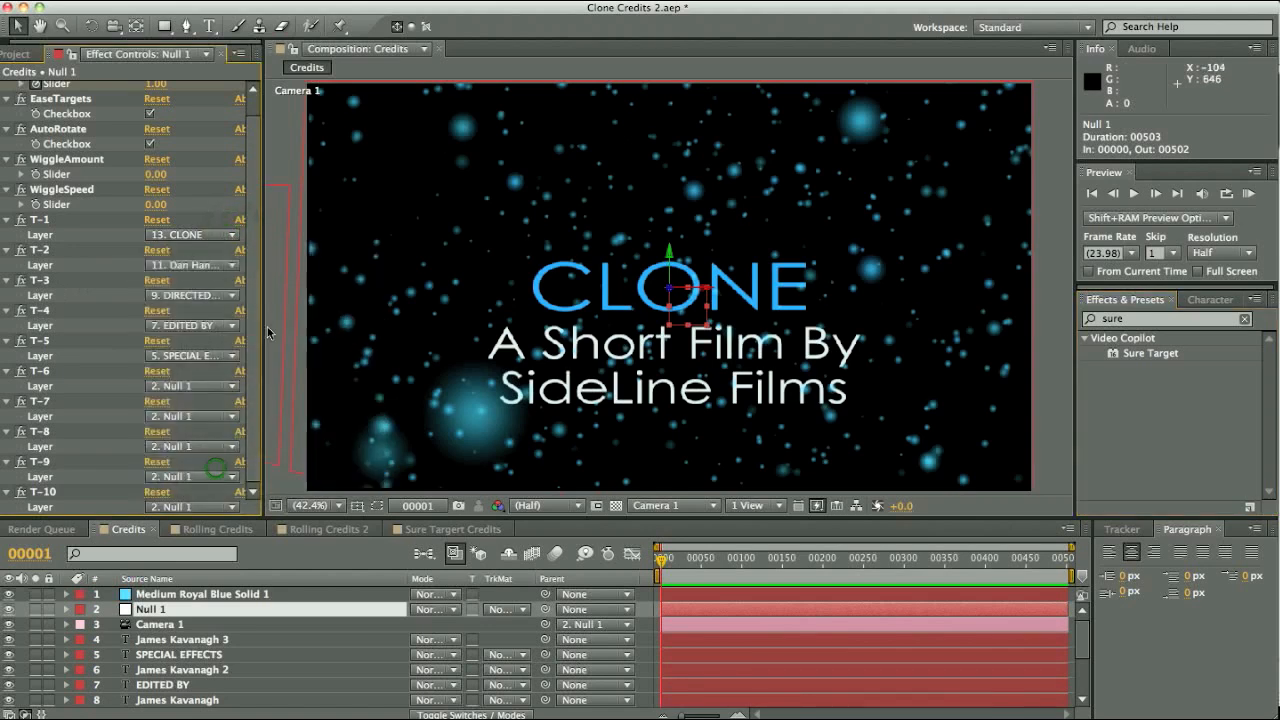
left_click(215, 268)
left_click(215, 462)
Examine the camera and text layout at frame 00107 from the Top view, and restore Camera 1 at Fit magnification.
left_click_drag(660, 560, 746, 571)
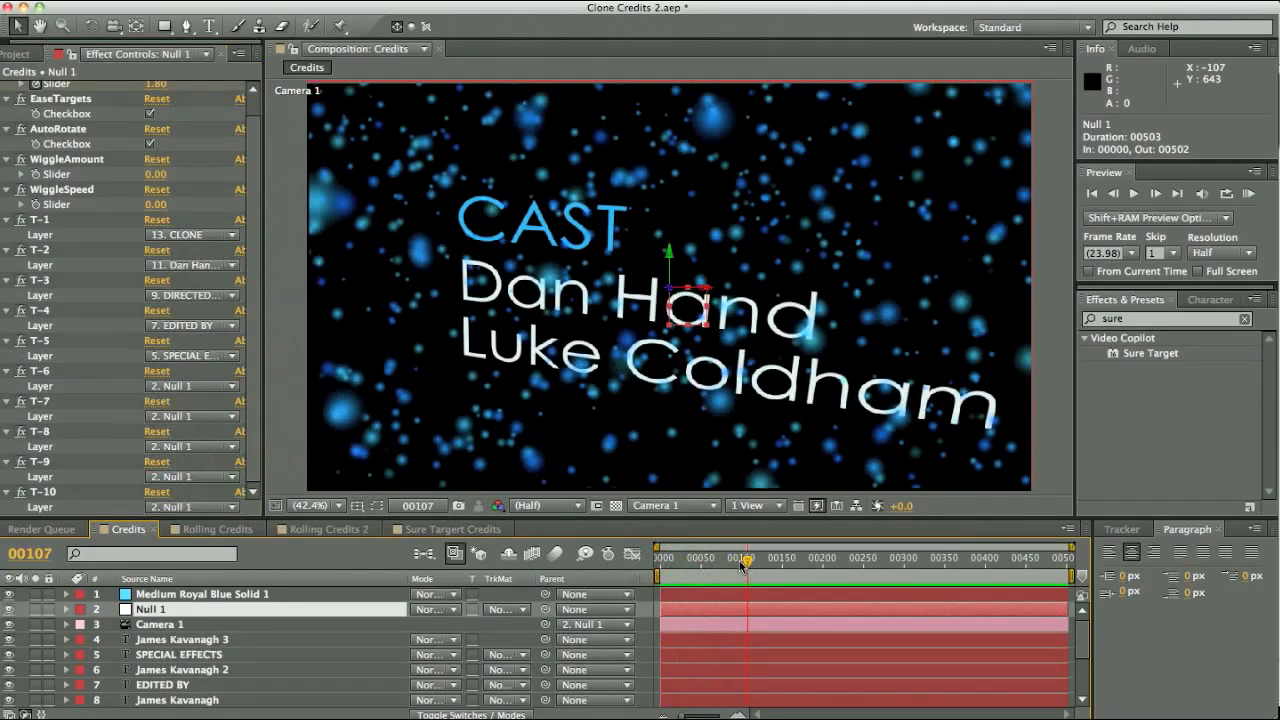
left_click(716, 510)
left_click(703, 596)
scroll(685, 430, "down", 3)
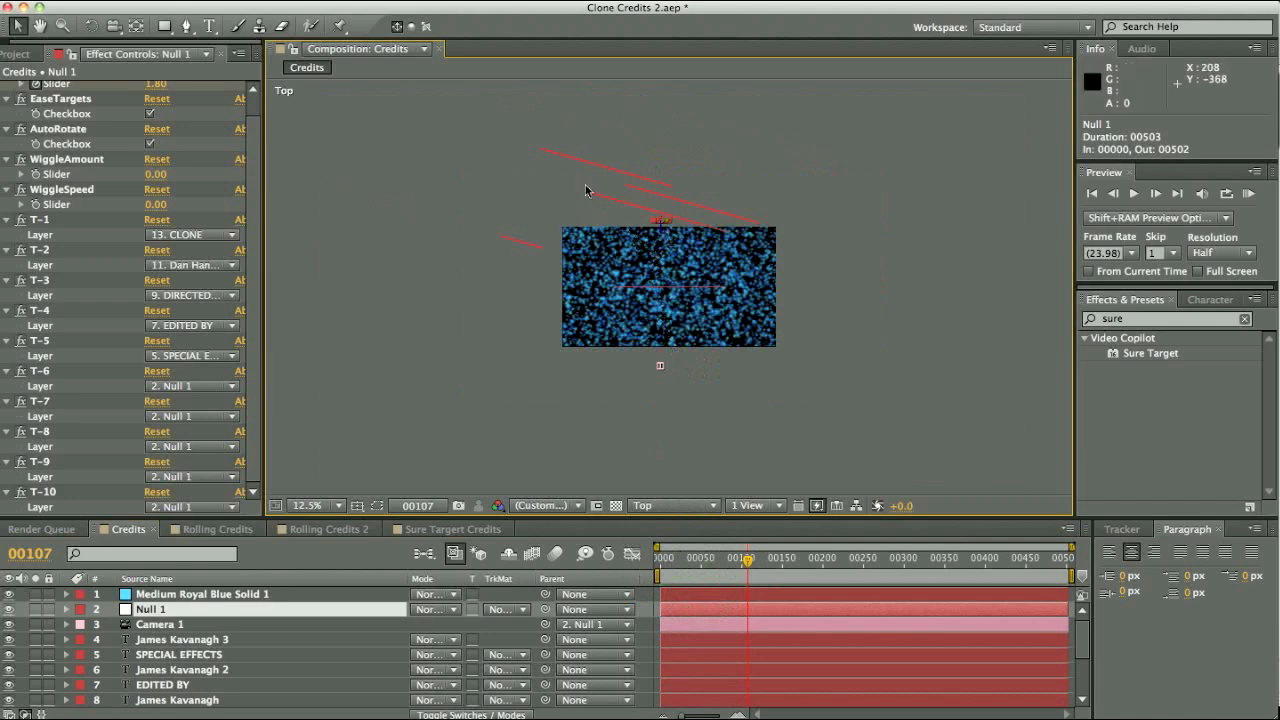
left_click(674, 513)
left_click(672, 452)
left_click(318, 505)
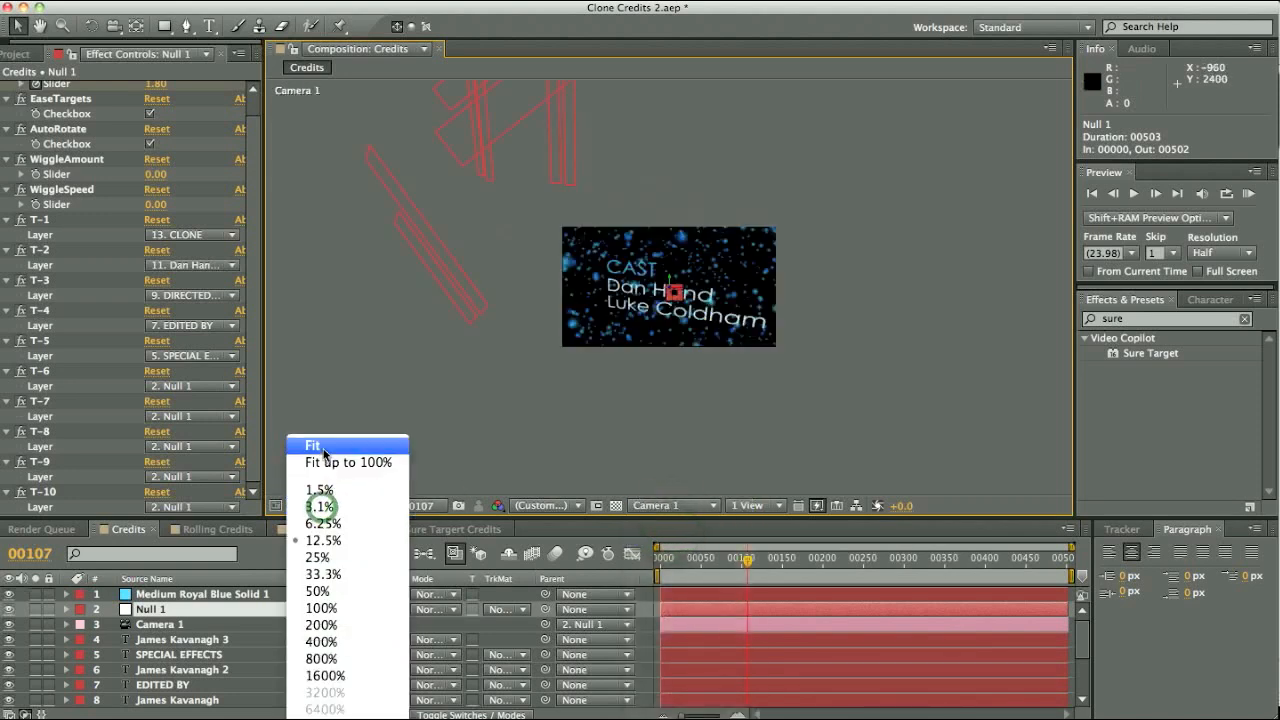
left_click(322, 452)
Scrub the Credits composition to about frame 00403 to review the camera moves between credits, and return to frame 00000.
left_click_drag(675, 562, 988, 566)
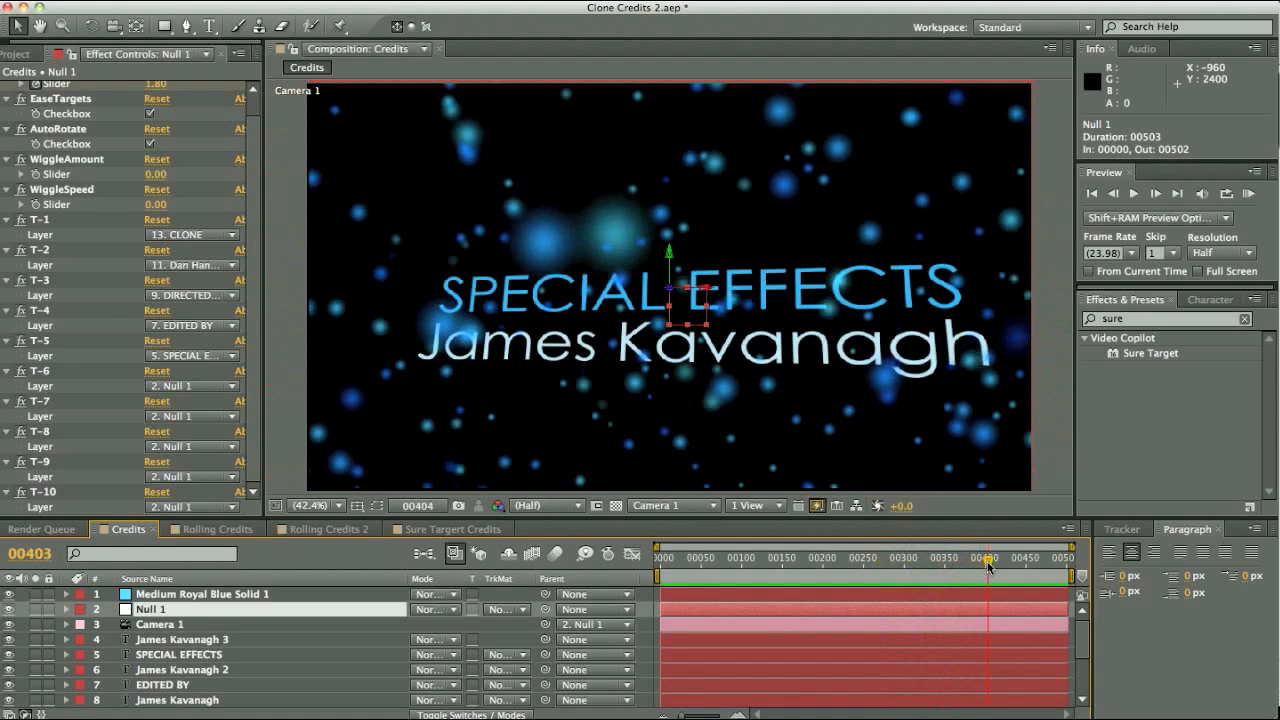
left_click_drag(988, 566, 661, 563)
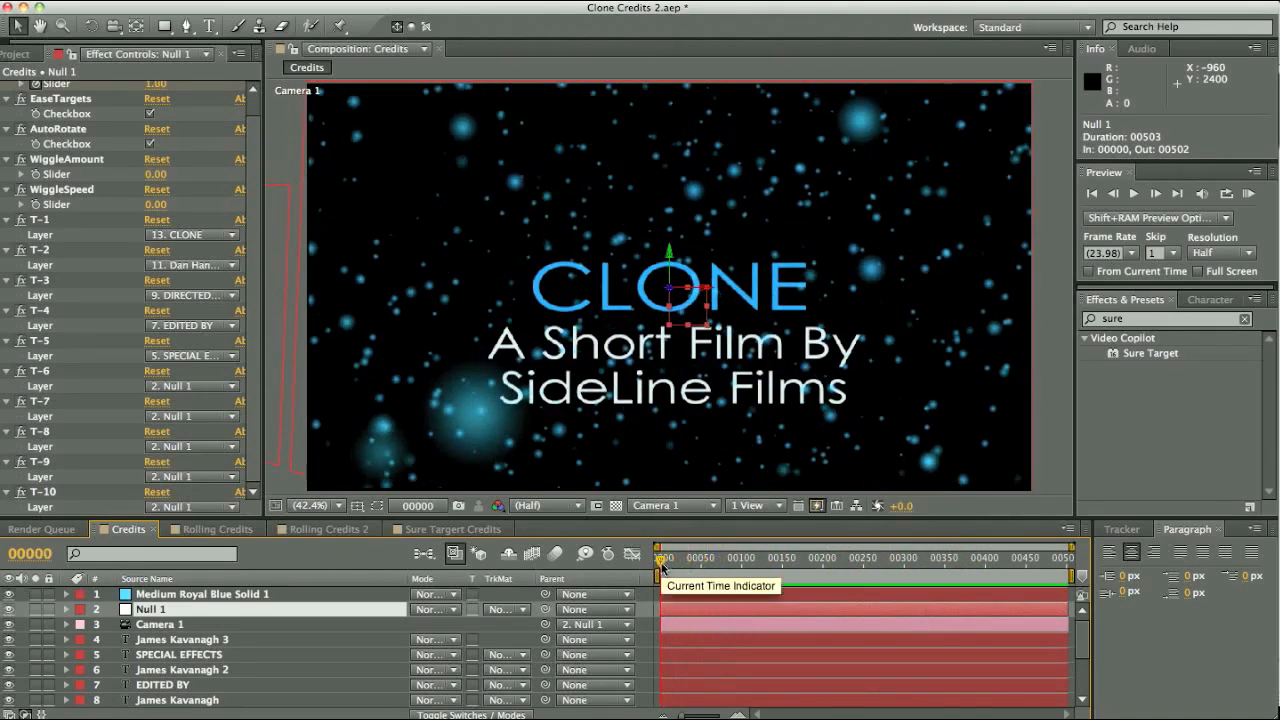
left_click(657, 566)
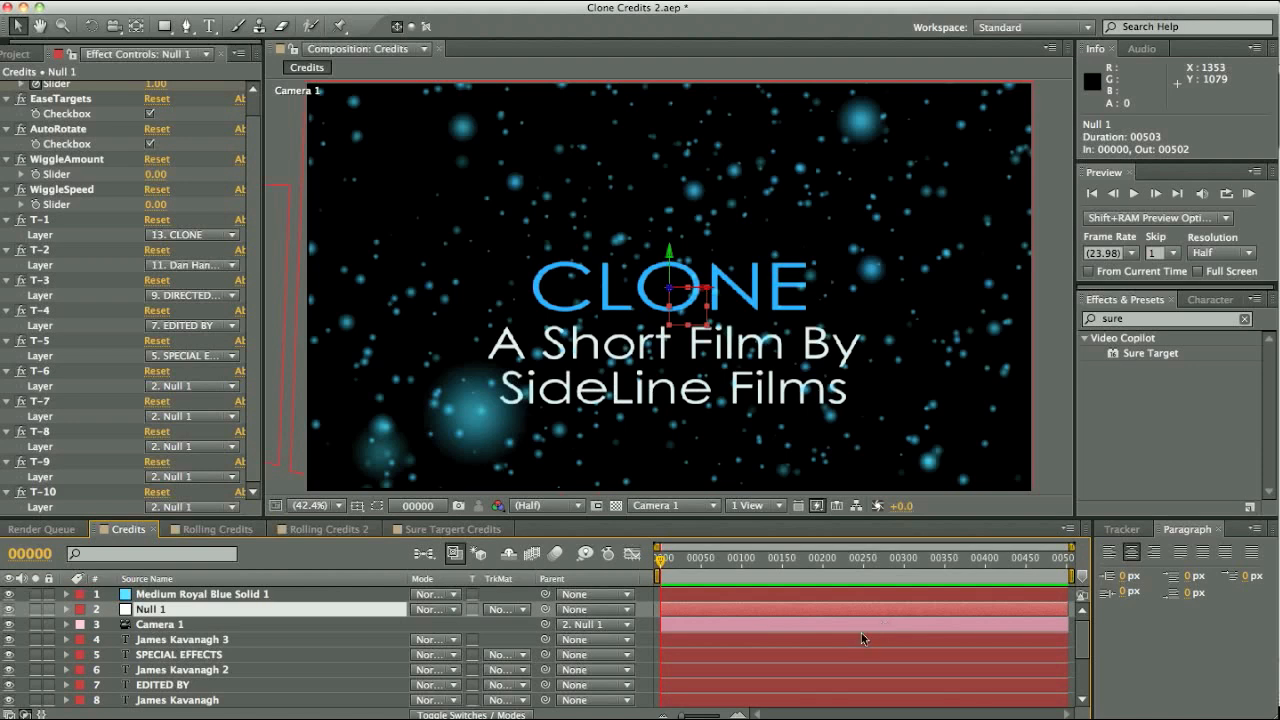
left_click(858, 2)
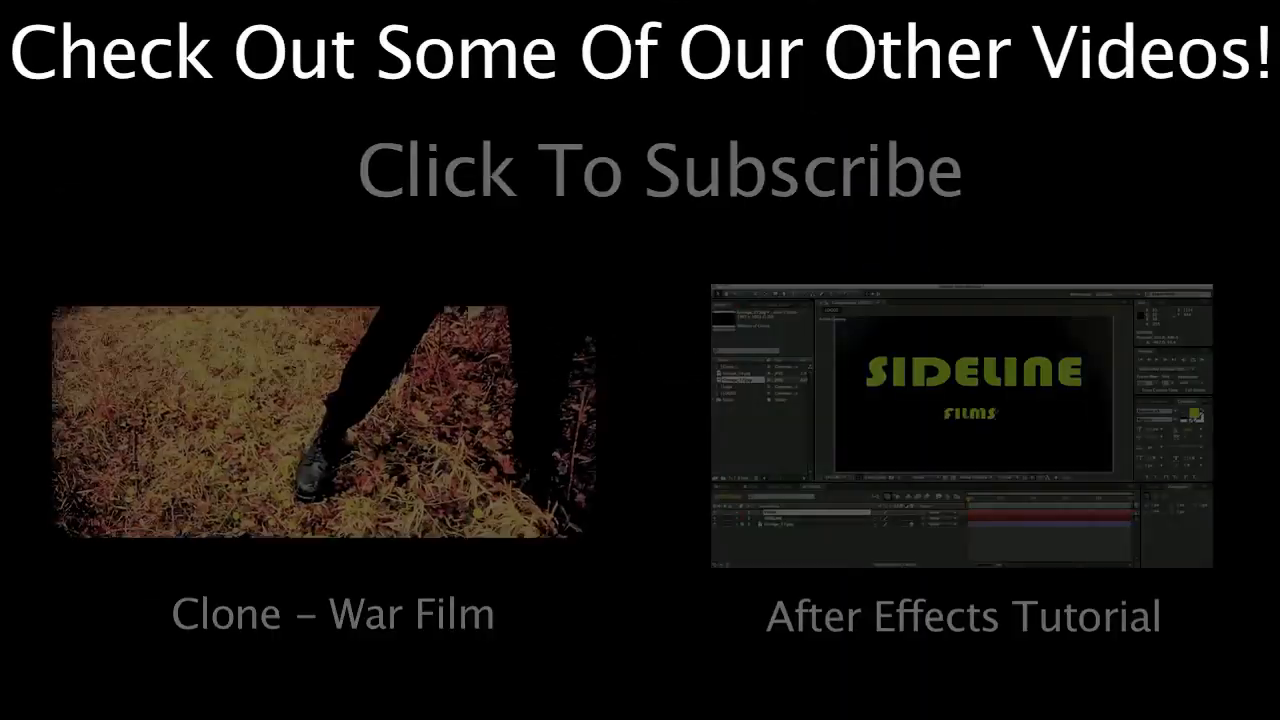